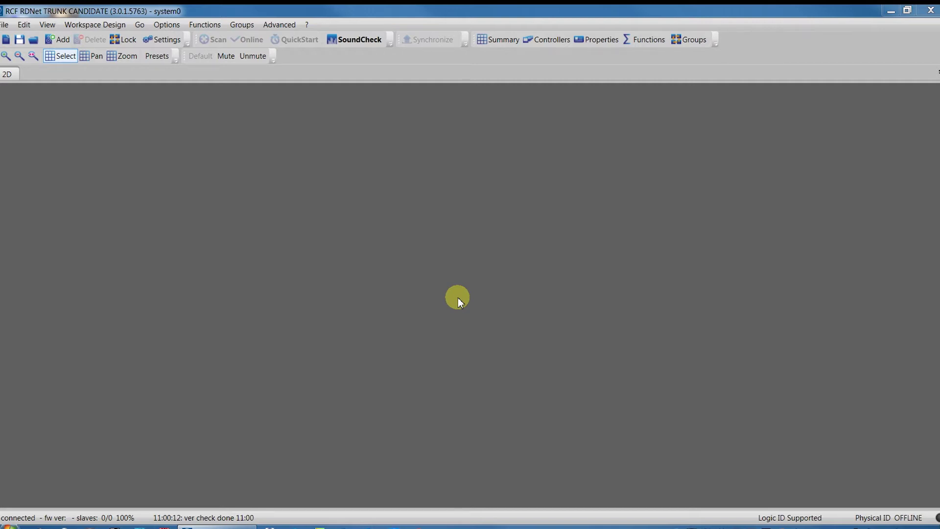
Load the 'System for Video' workspace file through File > Load
{"action": "left_click", "coordinate": [5, 24]}
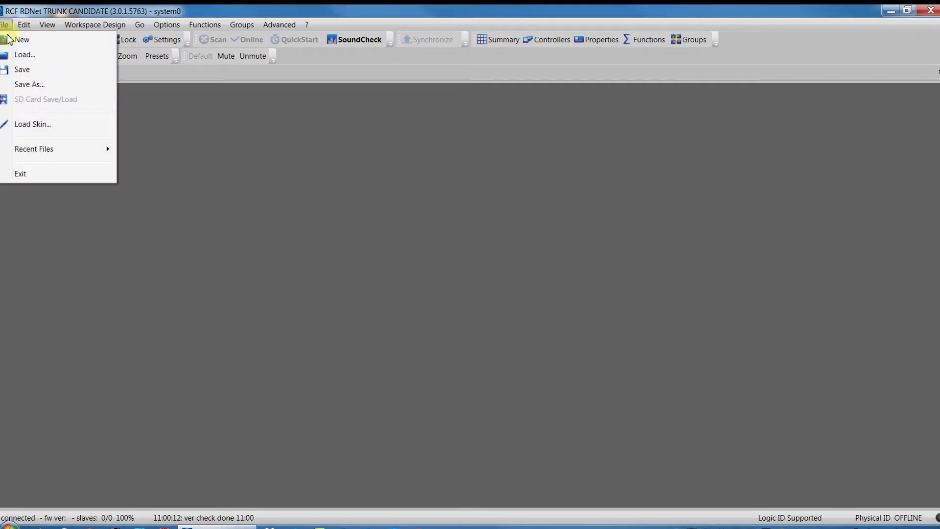
{"action": "left_click", "coordinate": [26, 58]}
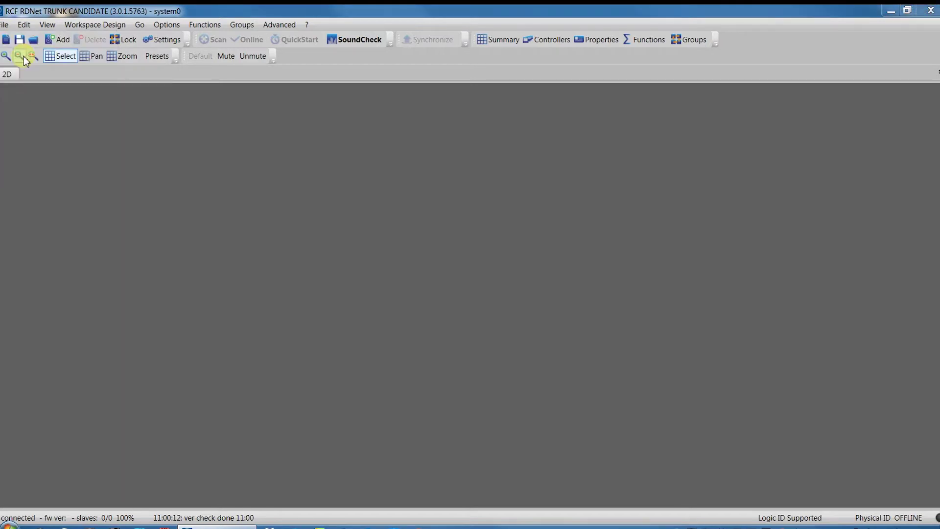
{"action": "left_click", "coordinate": [147, 129]}
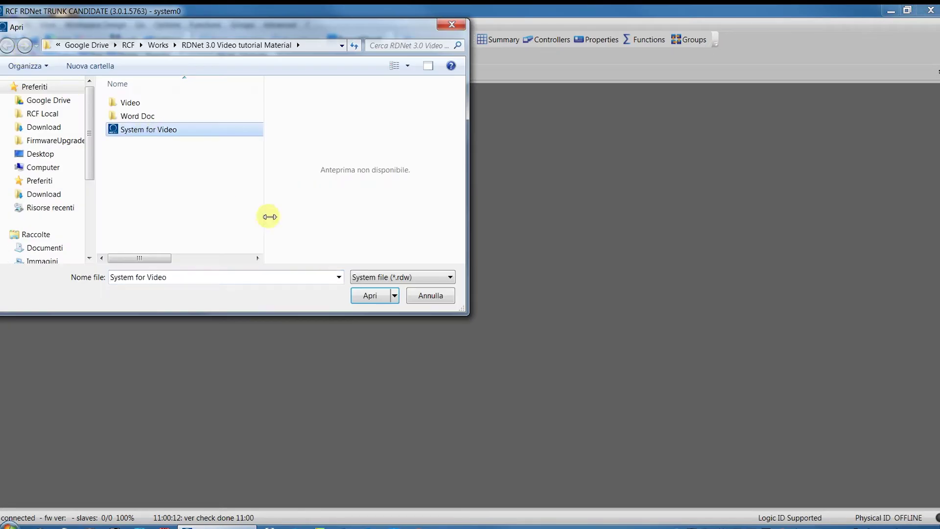
{"action": "left_click", "coordinate": [378, 299]}
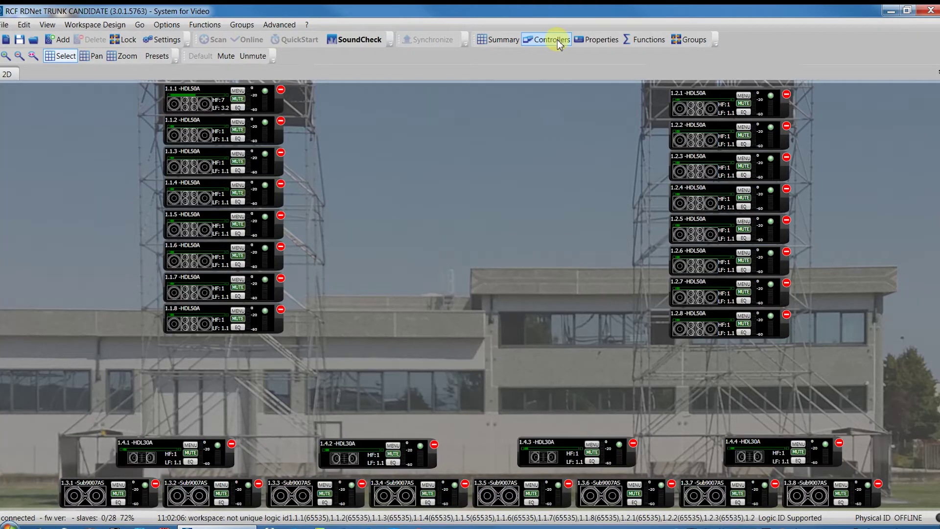
Discover the RCF Accademy controller on the network and match it to Workspace Controller 1
{"action": "left_click", "coordinate": [557, 40]}
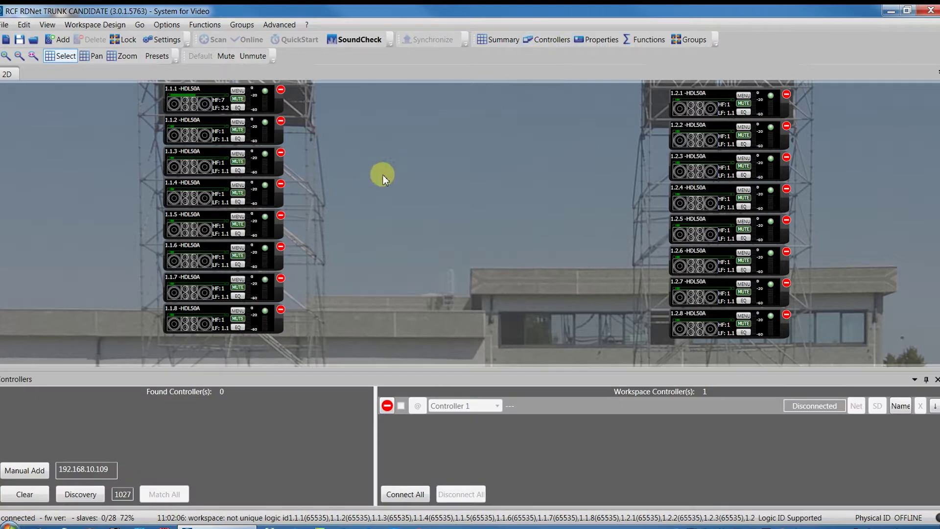
{"action": "left_click", "coordinate": [83, 494]}
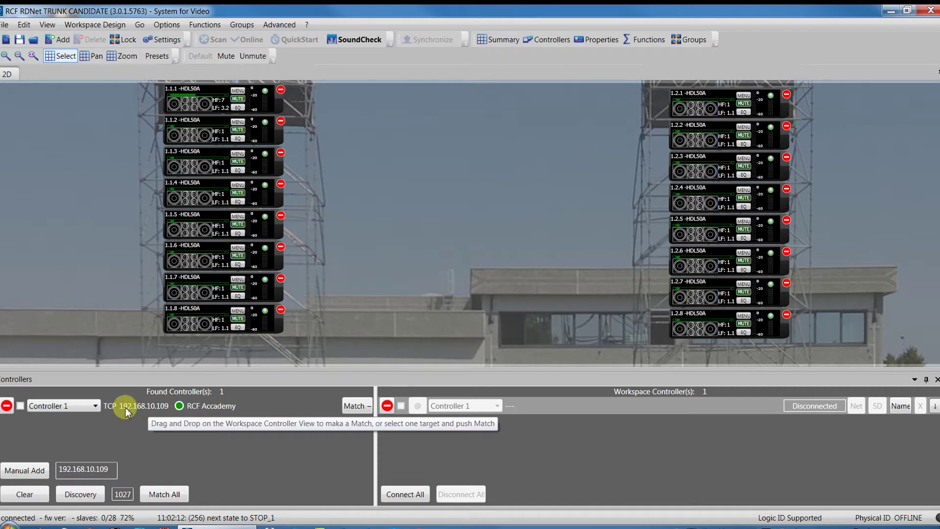
{"action": "left_click", "coordinate": [354, 407]}
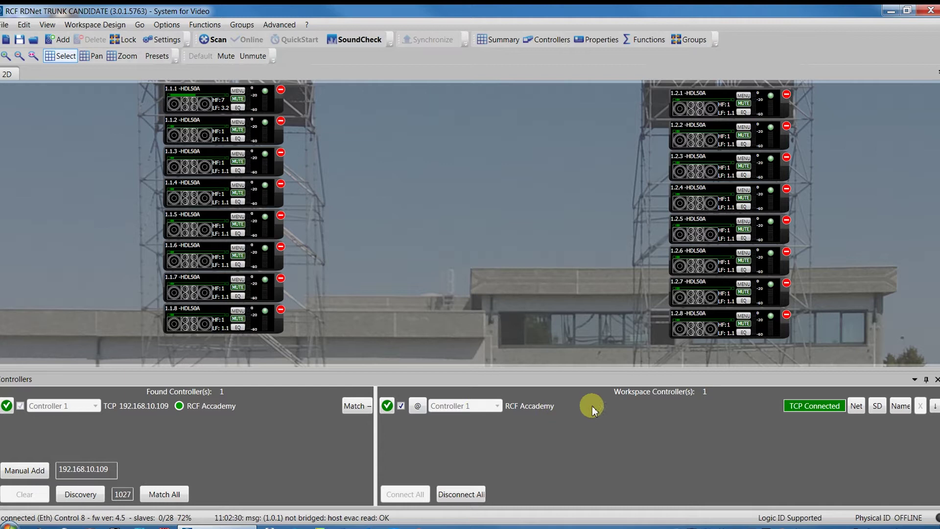
Hide the controllers list and scan the network to check firmware on all 28 speakers
{"action": "left_click", "coordinate": [936, 380]}
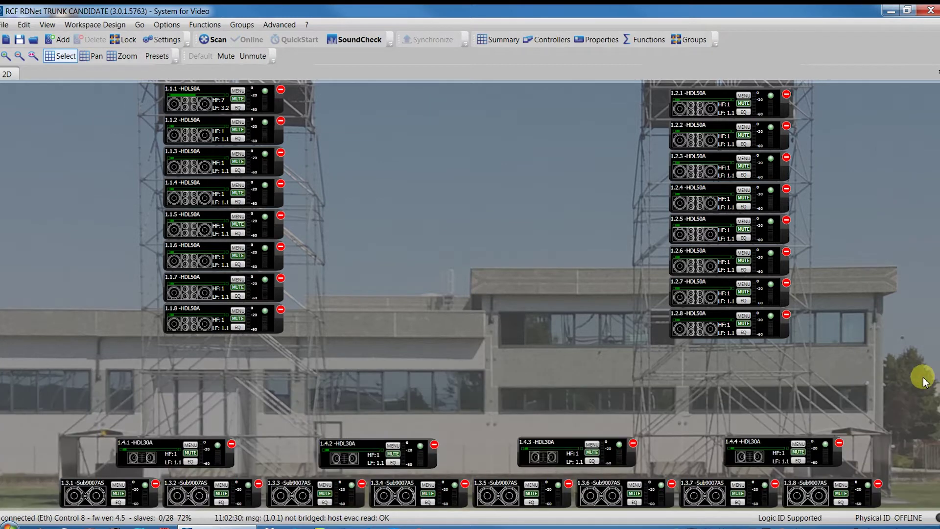
{"action": "left_click", "coordinate": [216, 39]}
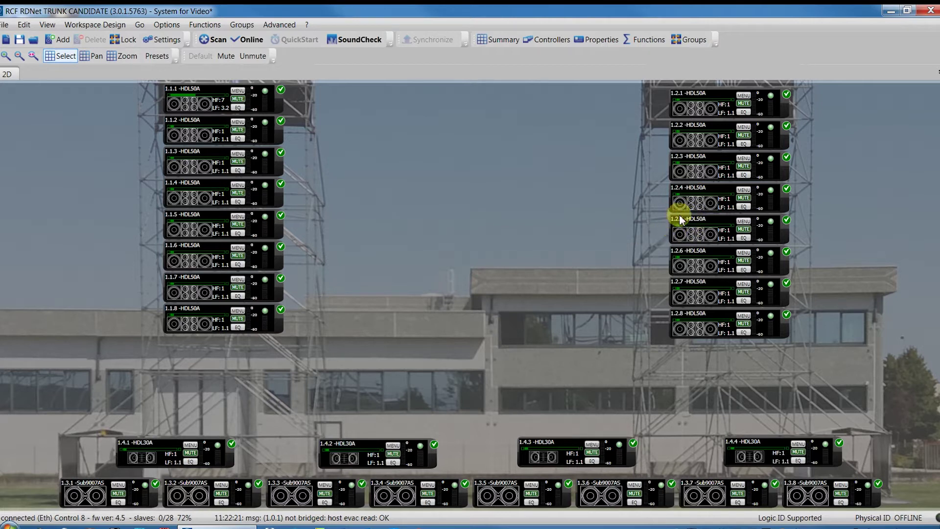
Bring the system online, toggle Ignore on speaker 1.2.5, then take the system offline
{"action": "left_click", "coordinate": [251, 40]}
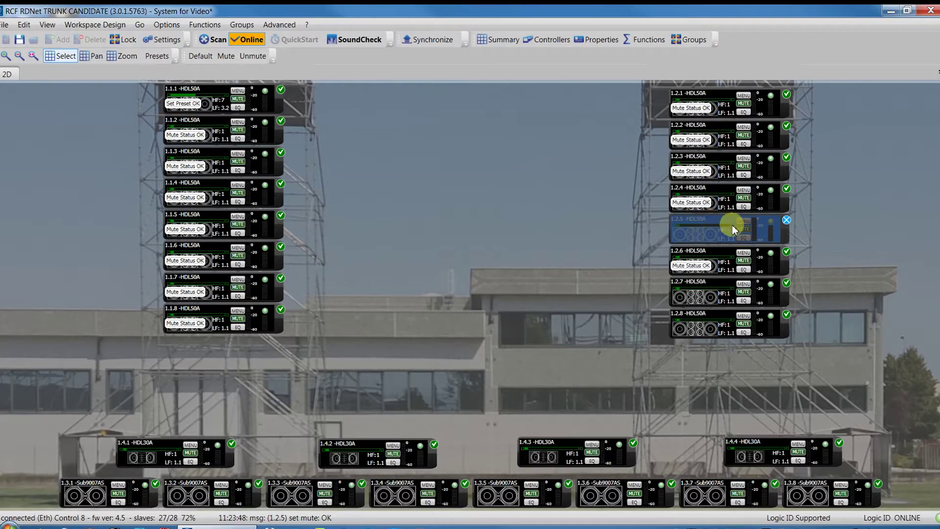
{"action": "mouse_move", "coordinate": [731, 222]}
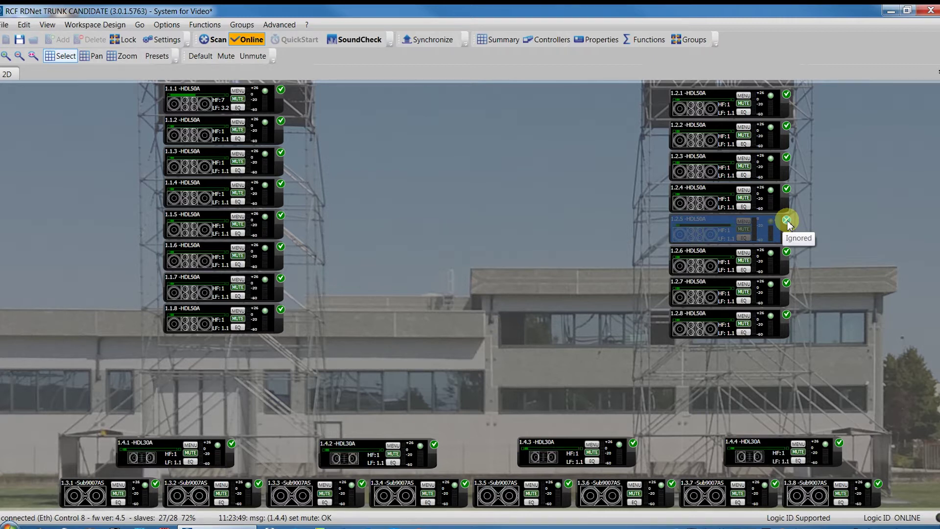
{"action": "left_click", "coordinate": [786, 220]}
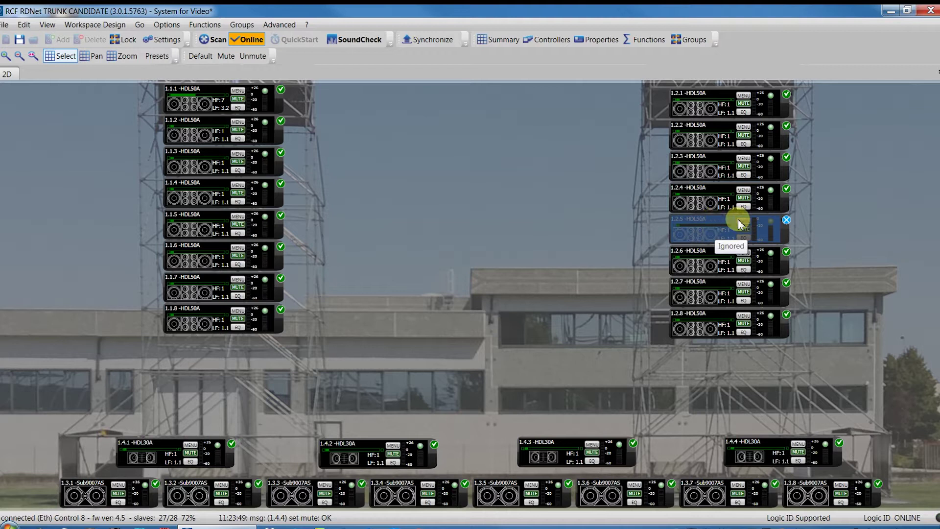
{"action": "left_click", "coordinate": [786, 221]}
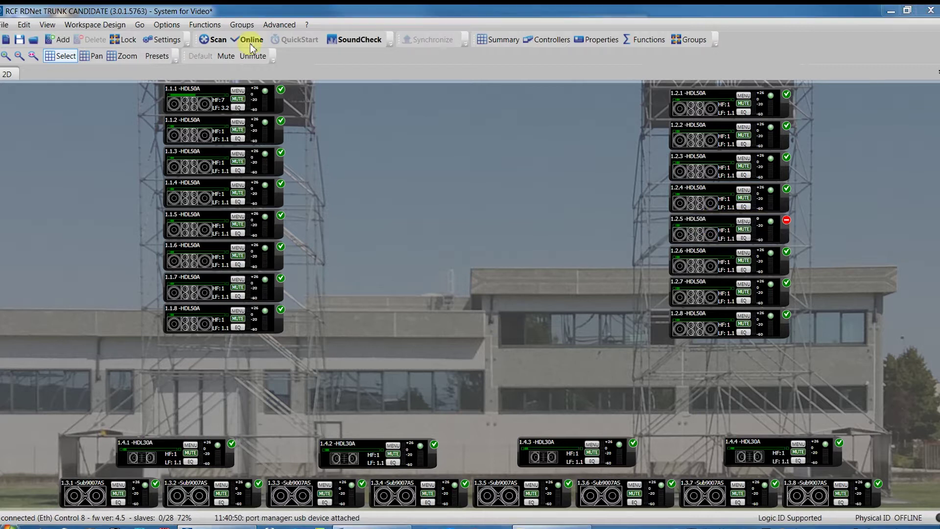
{"action": "left_click", "coordinate": [247, 39]}
{"action": "left_click", "coordinate": [247, 38]}
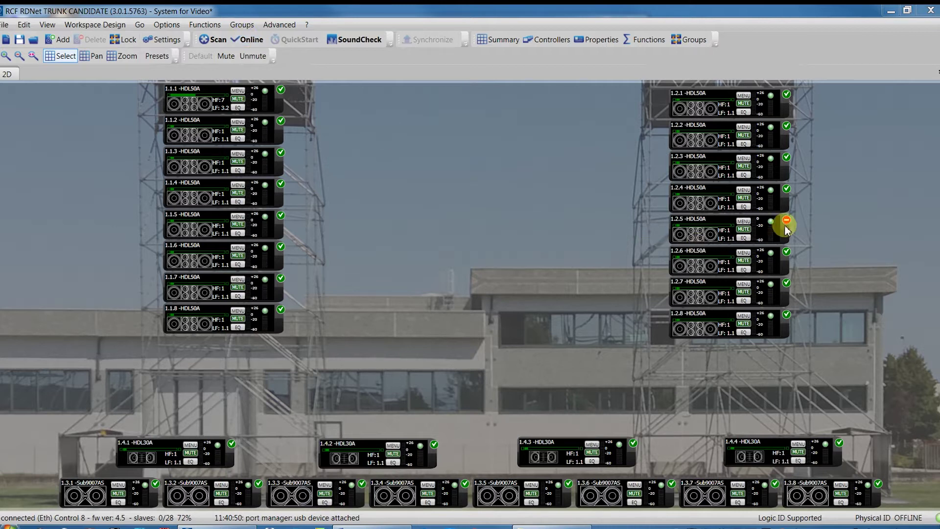
Rescan the network so speaker 1.2.5 is reported as an HDL30A with a warning
{"action": "mouse_move", "coordinate": [786, 223]}
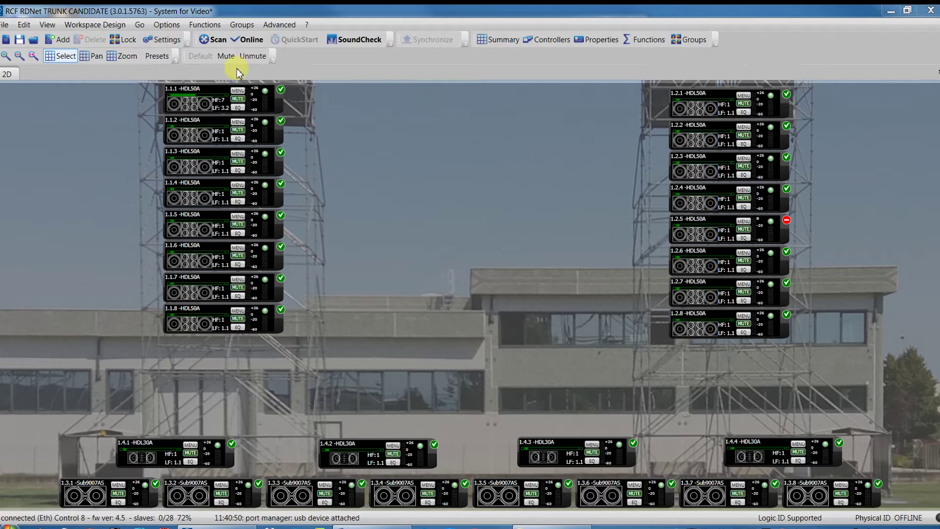
{"action": "left_click", "coordinate": [216, 43]}
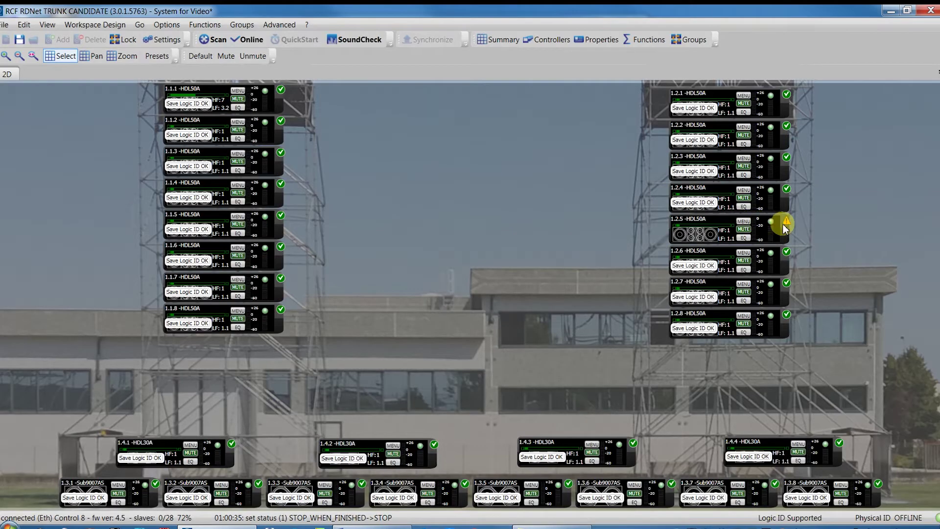
{"action": "mouse_move", "coordinate": [786, 222]}
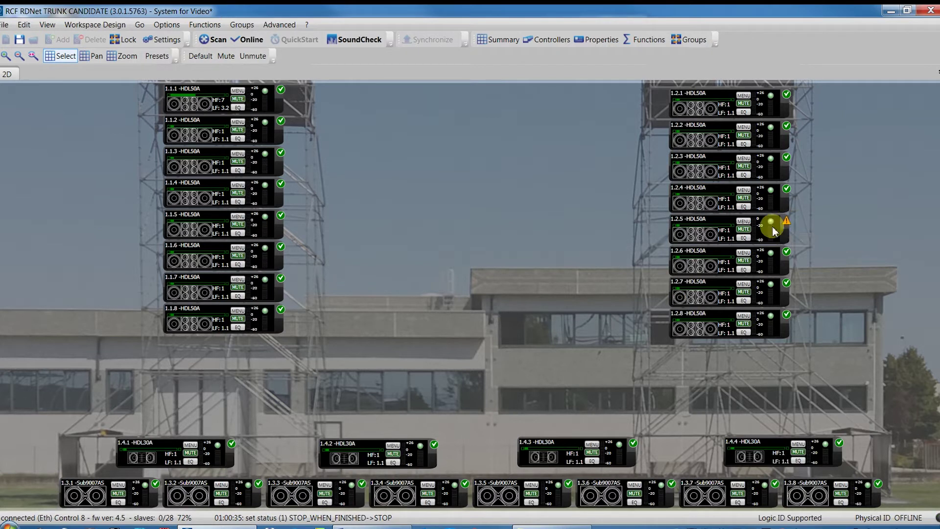
Switch speaker 1.2.5 to the HDL30A found on the network and unmute it
{"action": "left_click", "coordinate": [717, 226]}
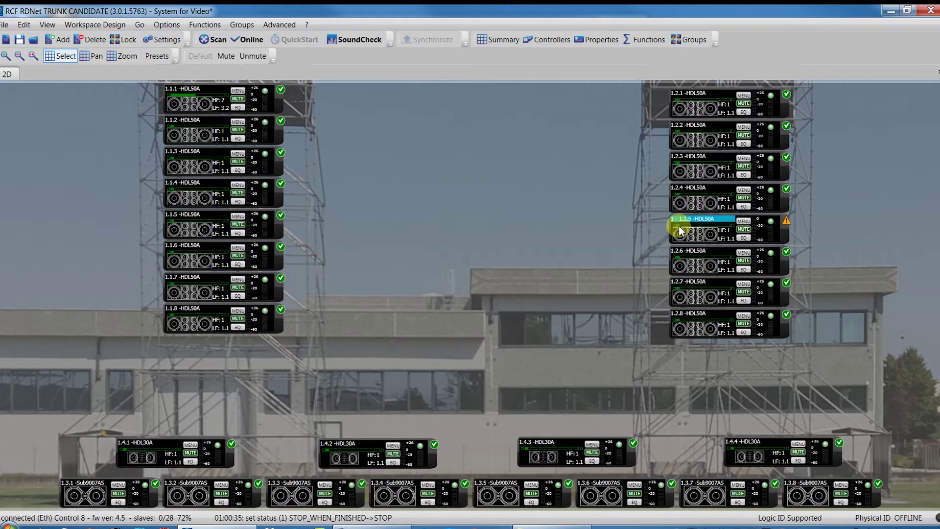
{"action": "scroll", "coordinate": [687, 226], "scroll_direction": "up", "scroll_amount": 5}
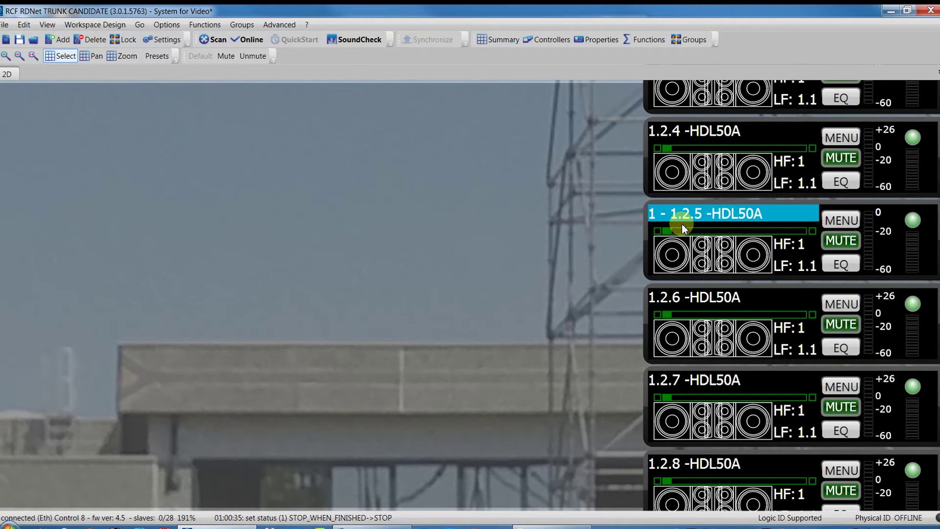
{"action": "left_click_drag", "start_coordinate": [680, 223], "coordinate": [361, 237]}
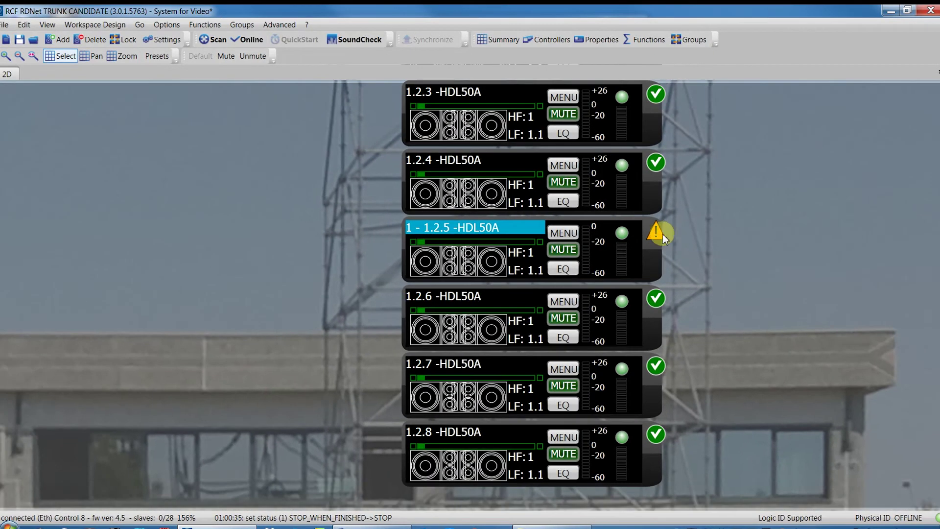
{"action": "scroll", "coordinate": [607, 234], "scroll_direction": "down", "scroll_amount": 3}
{"action": "right_click", "coordinate": [554, 234]}
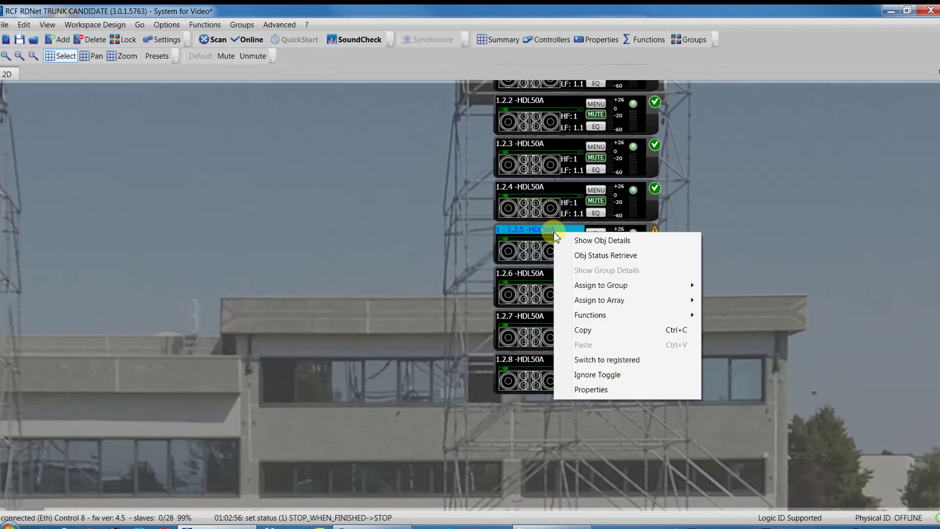
{"action": "left_click", "coordinate": [605, 361]}
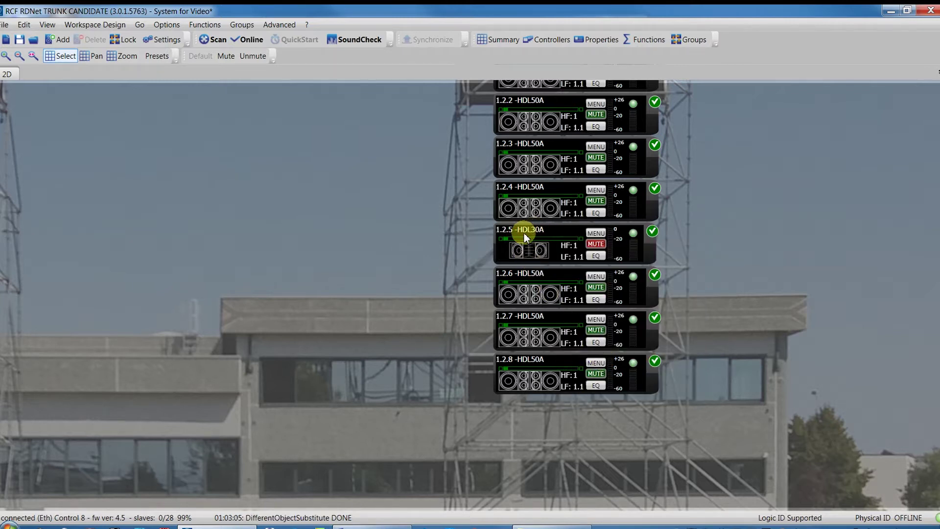
{"action": "left_click", "coordinate": [595, 244]}
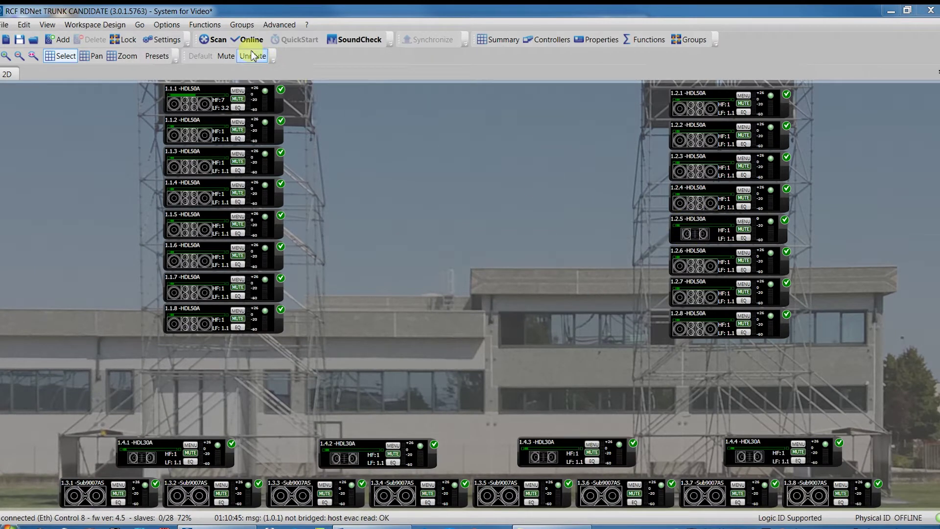
Rescan, then switch speaker 1.2.5 back to its registered HDL50A model
{"action": "left_click", "coordinate": [216, 41]}
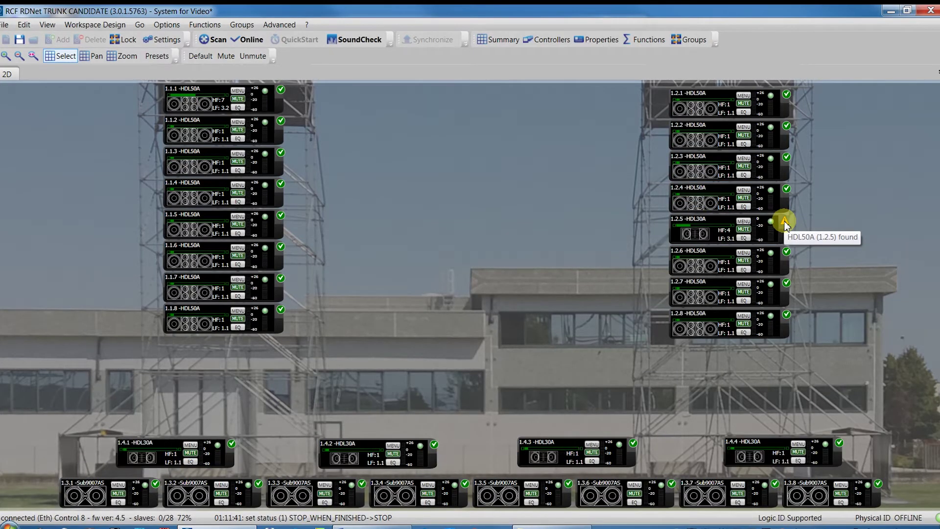
{"action": "left_click", "coordinate": [733, 222]}
{"action": "right_click", "coordinate": [733, 222]}
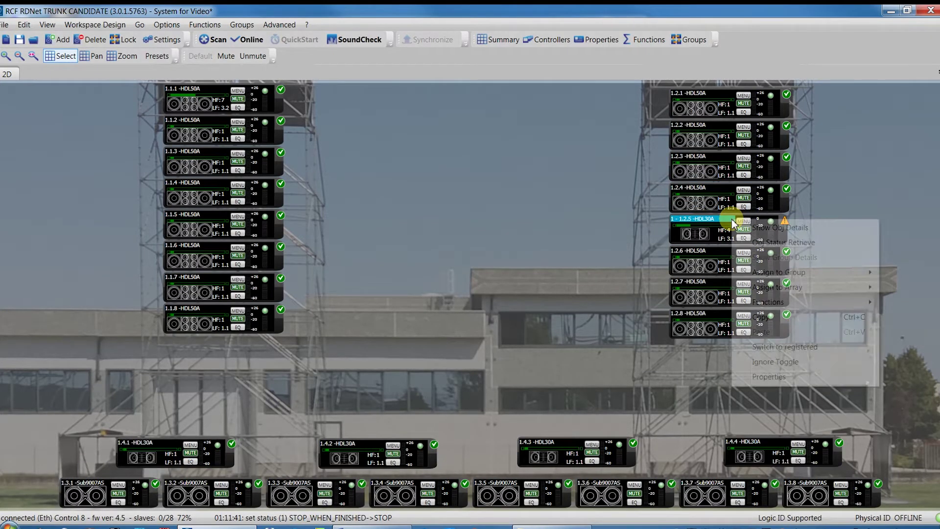
{"action": "left_click", "coordinate": [780, 348]}
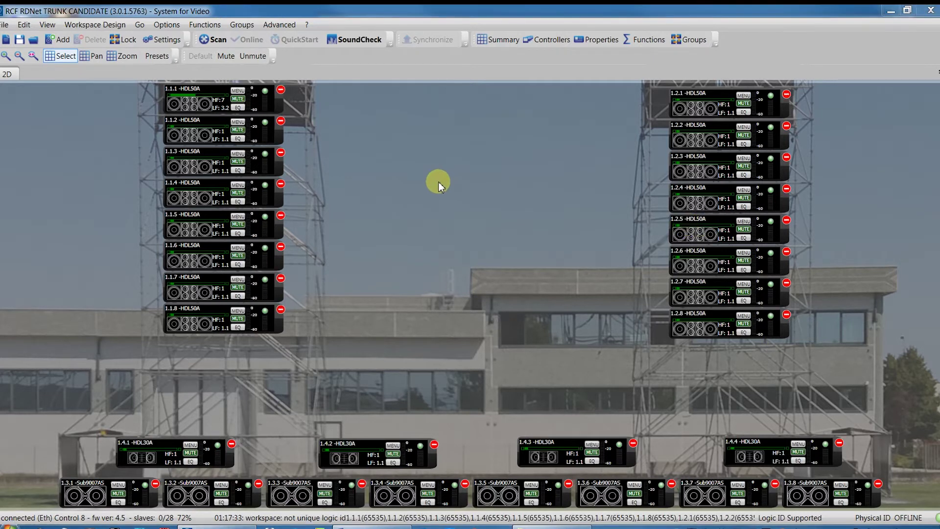
Rescan and add all eight newly found HDL50A speakers, 1.5.1 through 1.5.8, to the workspace
{"action": "left_click", "coordinate": [221, 40]}
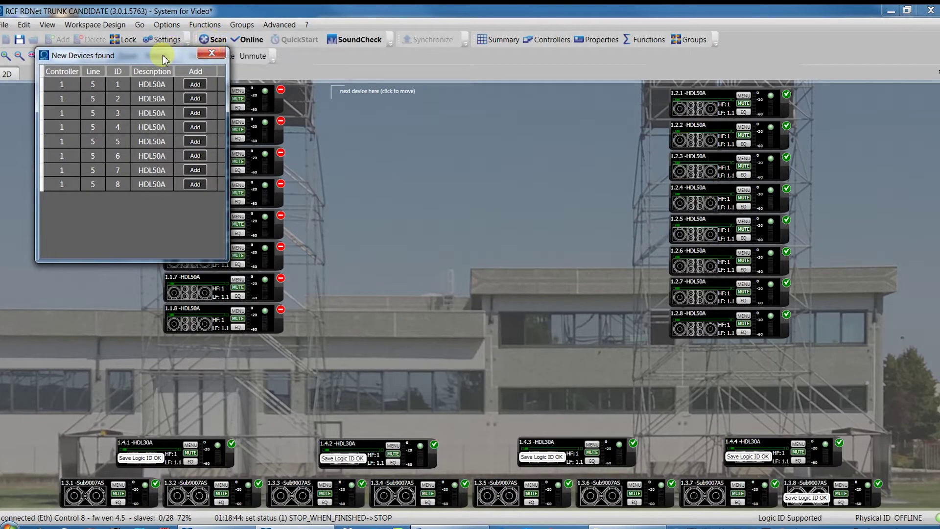
{"action": "left_click_drag", "start_coordinate": [164, 58], "coordinate": [166, 113]}
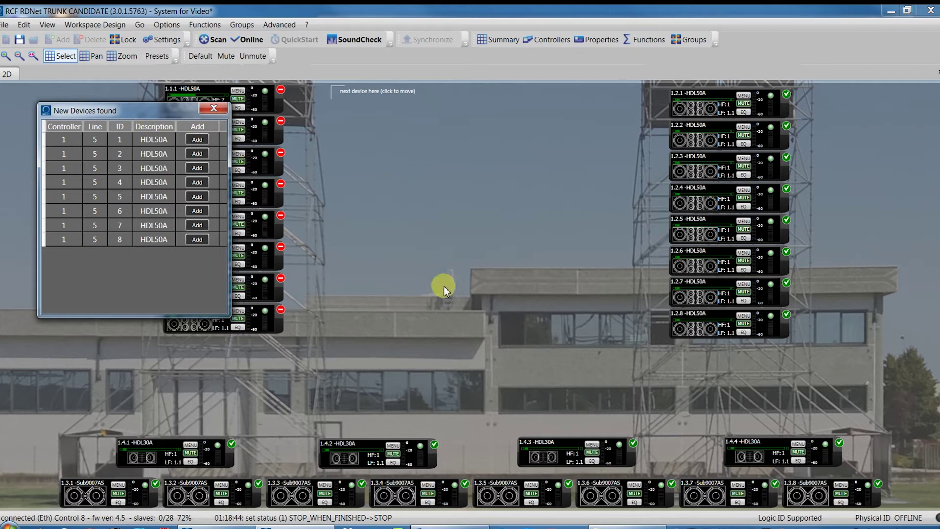
{"action": "left_click", "coordinate": [197, 139]}
{"action": "left_click", "coordinate": [197, 139]}
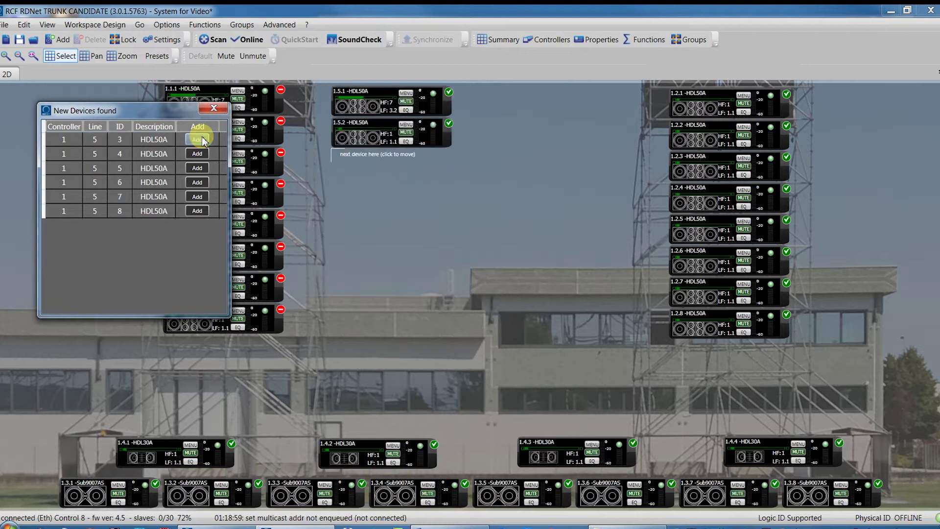
{"action": "left_click", "coordinate": [198, 140]}
{"action": "left_click", "coordinate": [197, 140]}
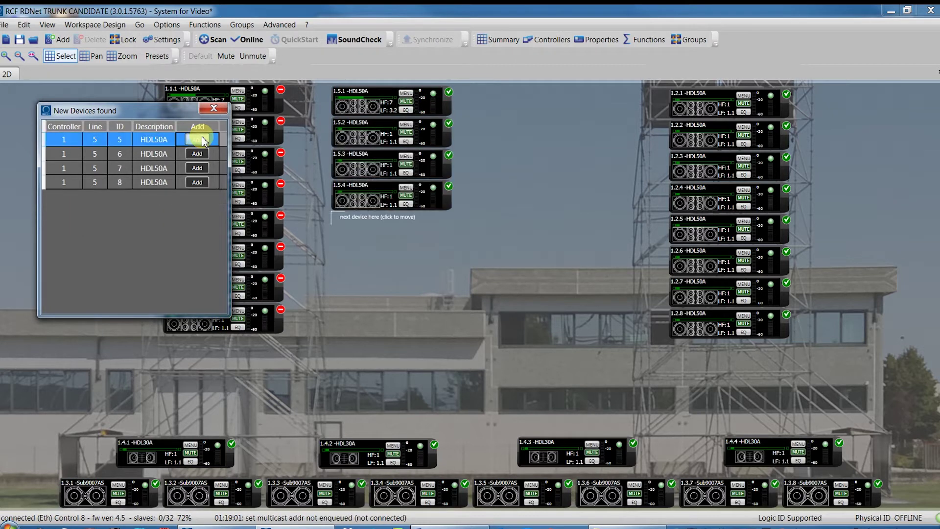
{"action": "left_click", "coordinate": [198, 139]}
{"action": "left_click", "coordinate": [197, 139]}
{"action": "left_click", "coordinate": [197, 140]}
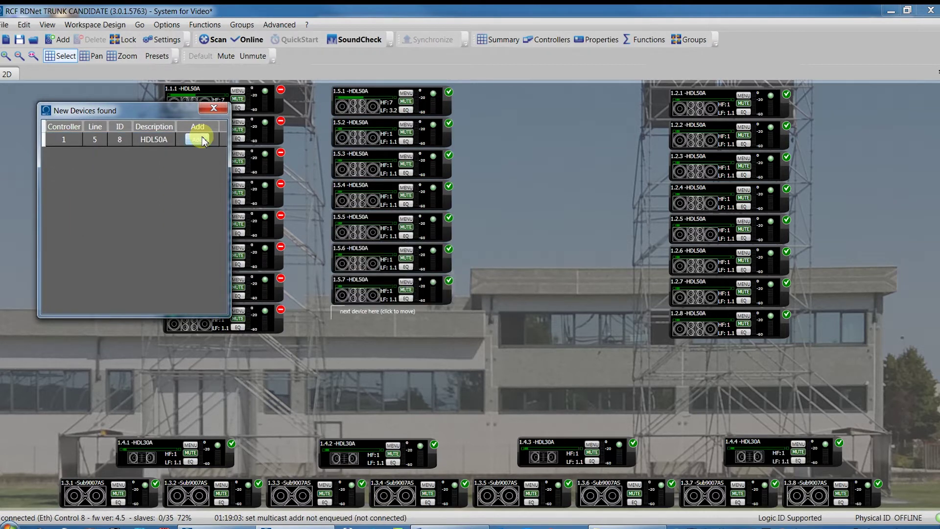
{"action": "left_click", "coordinate": [198, 140]}
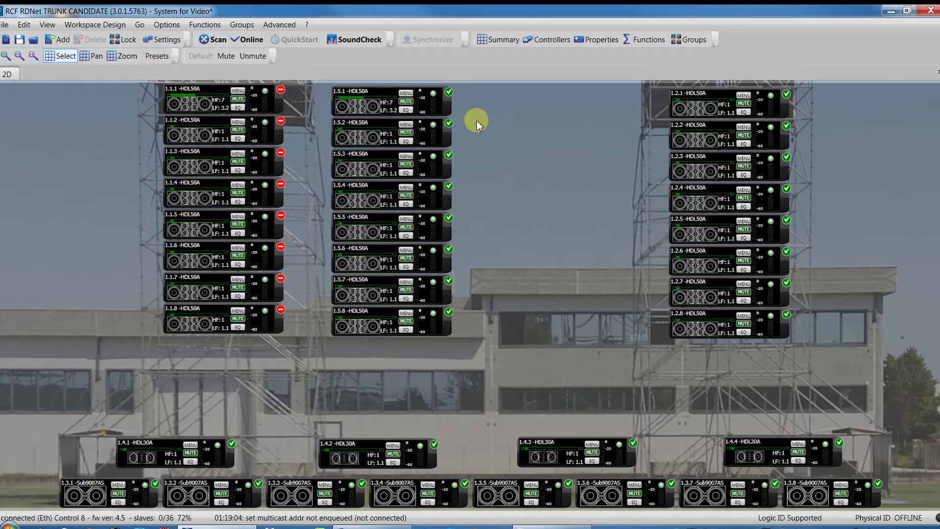
Select the whole new 1.5 speaker column
{"action": "left_click_drag", "start_coordinate": [491, 95], "coordinate": [295, 384]}
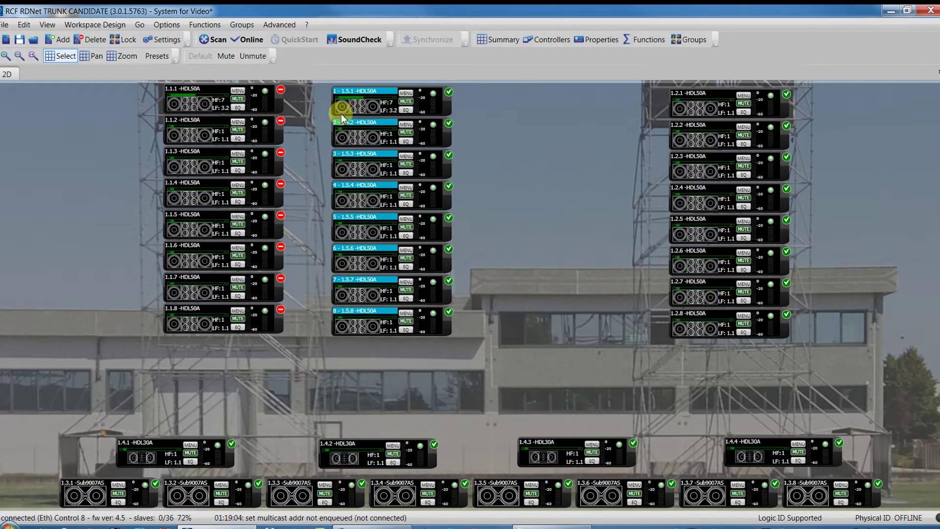
{"action": "scroll", "coordinate": [344, 125], "scroll_direction": "up", "scroll_amount": 3}
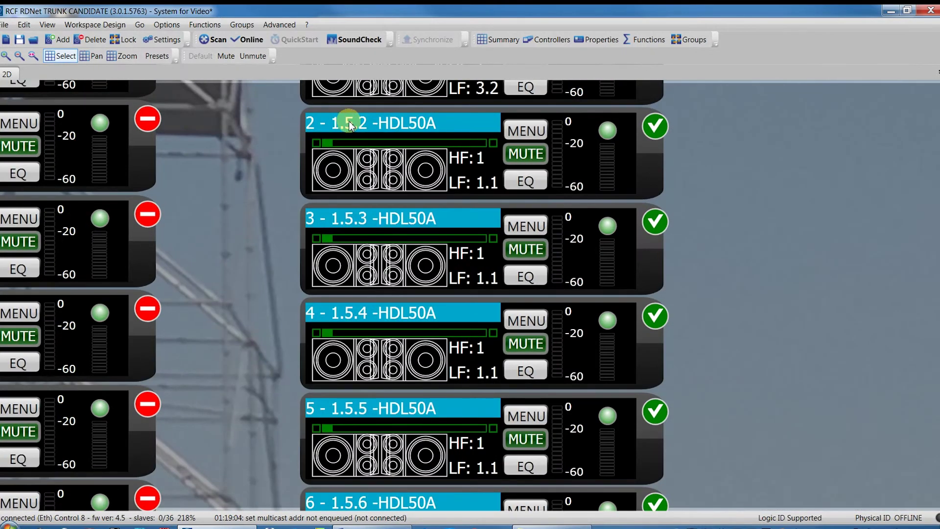
{"action": "scroll", "coordinate": [349, 124], "scroll_direction": "down", "scroll_amount": 3}
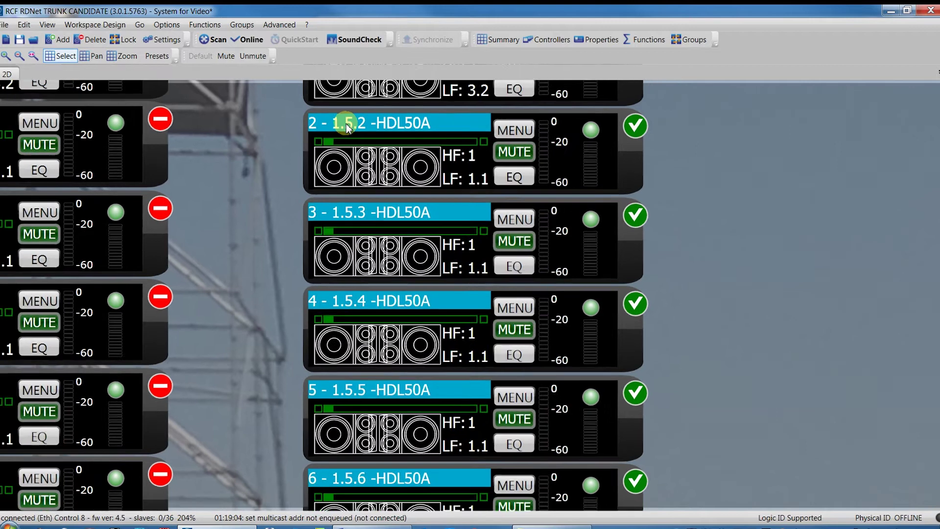
{"action": "scroll", "coordinate": [341, 130], "scroll_direction": "down", "scroll_amount": 1}
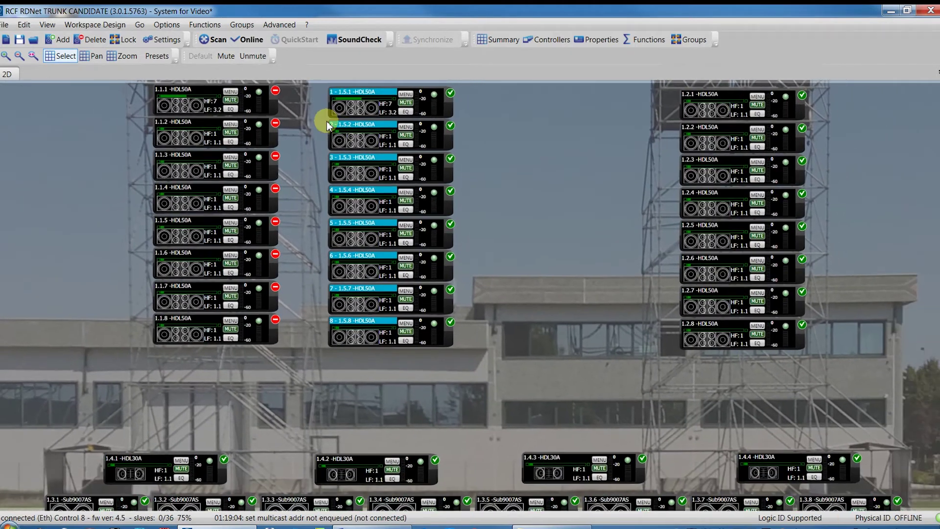
Delete offline speakers 1.1.1–1.1.8 and move the 1.5 stack onto the left tower
{"action": "left_click_drag", "start_coordinate": [296, 91], "coordinate": [189, 371]}
{"action": "key", "text": "Delete"}
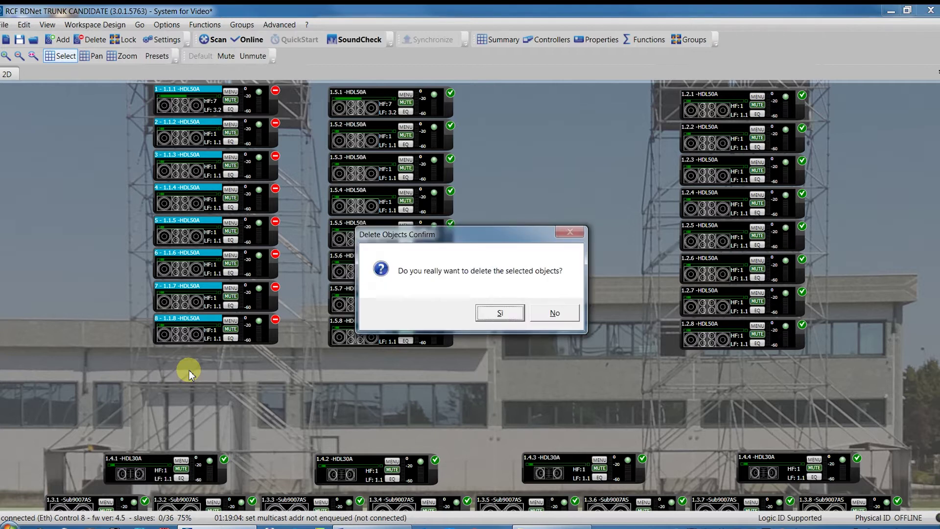
{"action": "key", "text": "Return"}
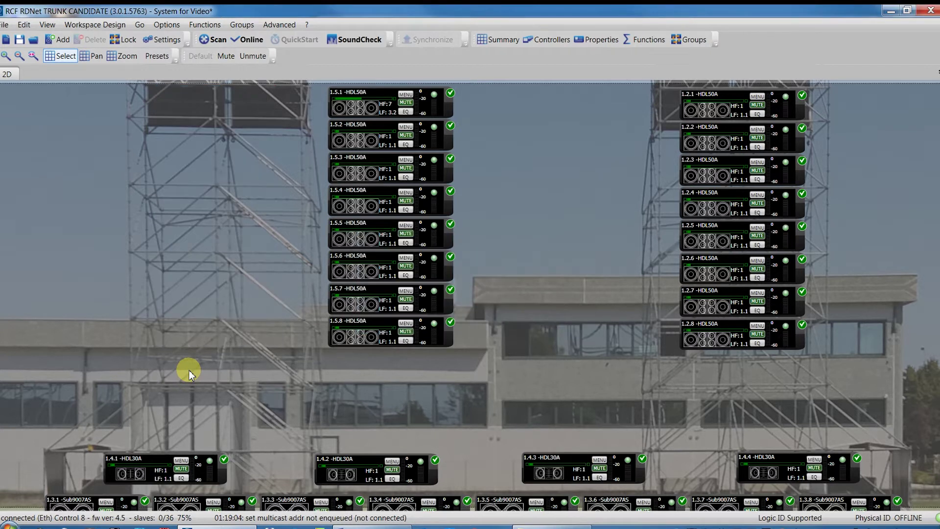
{"action": "left_click_drag", "start_coordinate": [477, 97], "coordinate": [384, 350]}
{"action": "left_click_drag", "start_coordinate": [373, 101], "coordinate": [115, 104]}
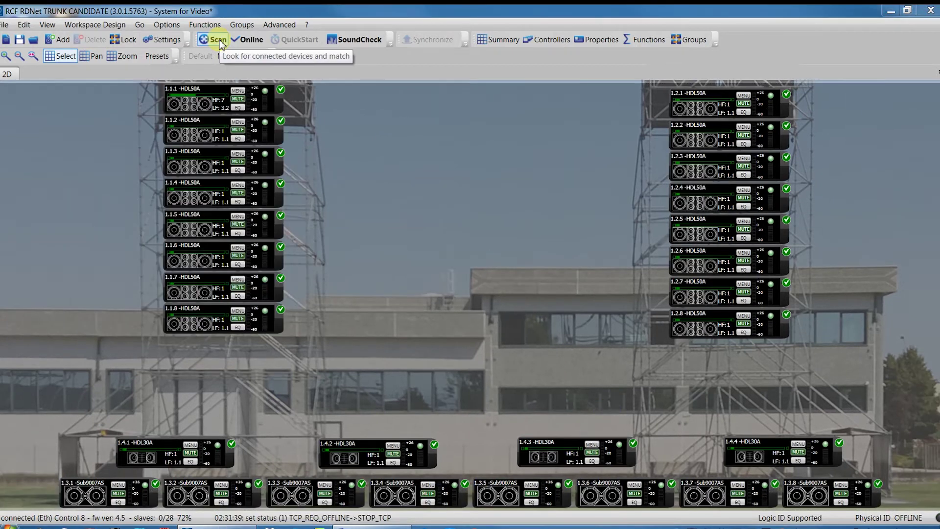
Scan and match the connected speakers, saving logic IDs to all 28 modules
{"action": "left_click", "coordinate": [217, 40]}
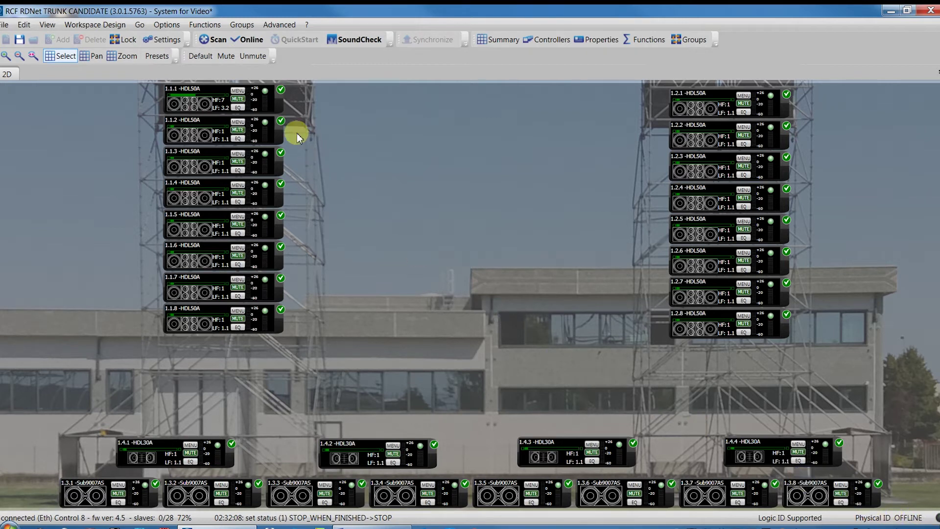
{"action": "left_click", "coordinate": [216, 40]}
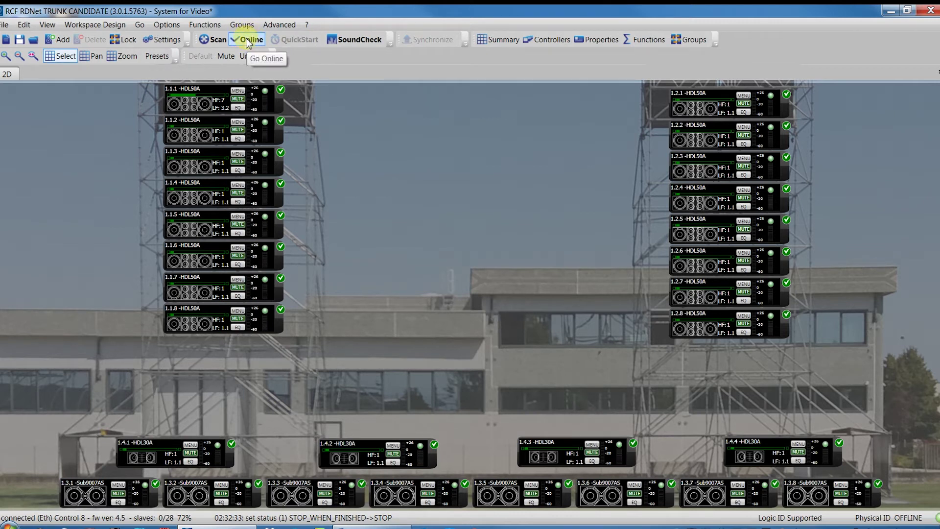
Take the workspace online, then view and close the EQ settings of speaker 1.1.4
{"action": "left_click", "coordinate": [249, 43]}
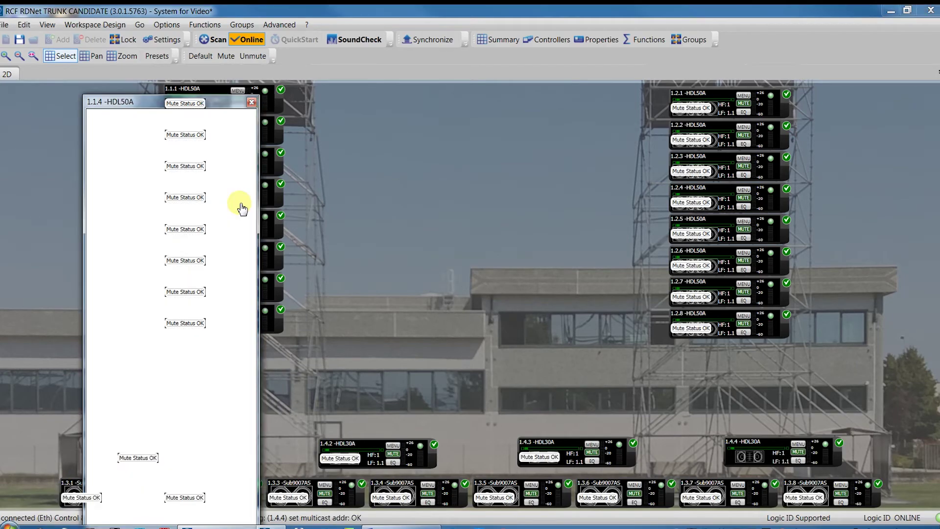
{"action": "left_click", "coordinate": [238, 201]}
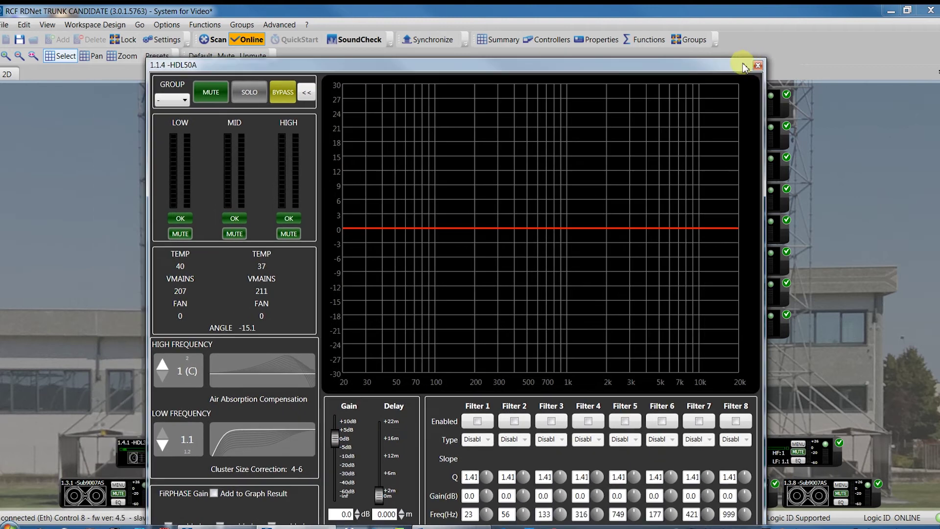
{"action": "key", "text": "Escape"}
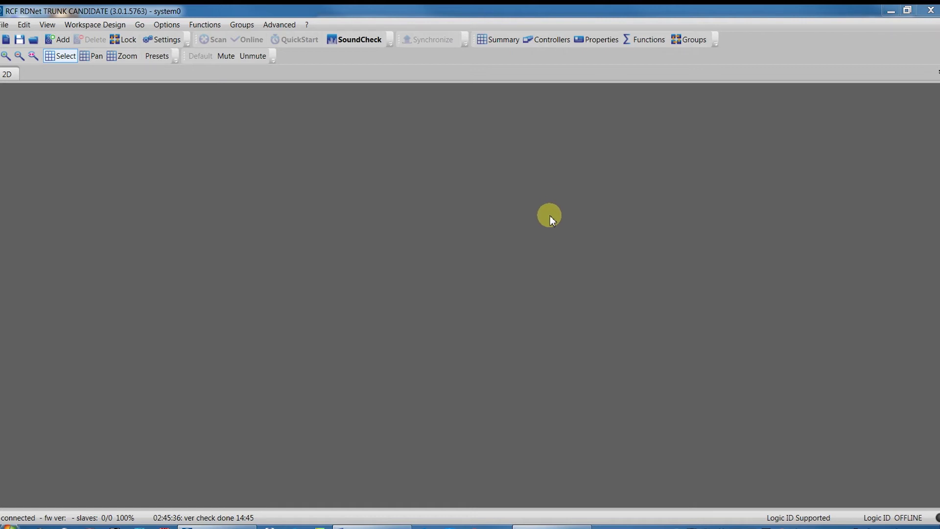
Discover Controller 1, match it to the workspace, and QuickStart with a firmware check
{"action": "left_click", "coordinate": [552, 43]}
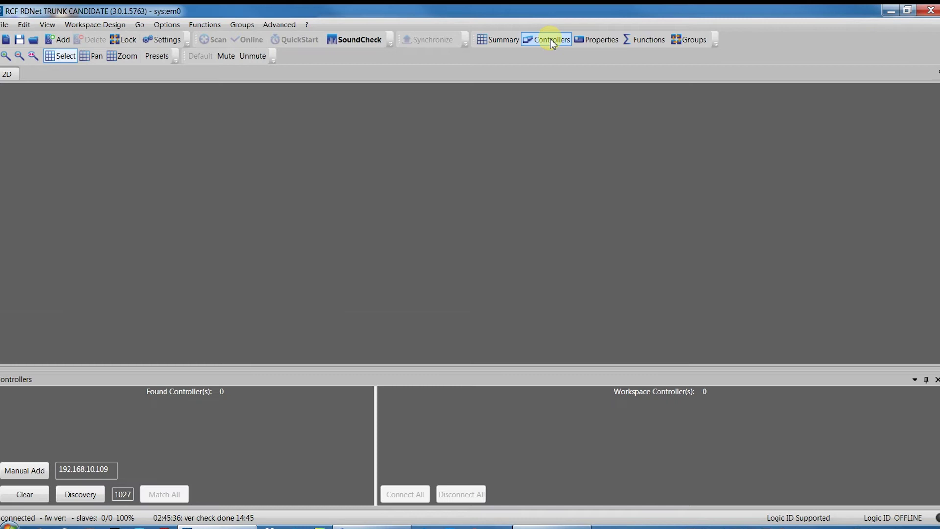
{"action": "left_click", "coordinate": [86, 495]}
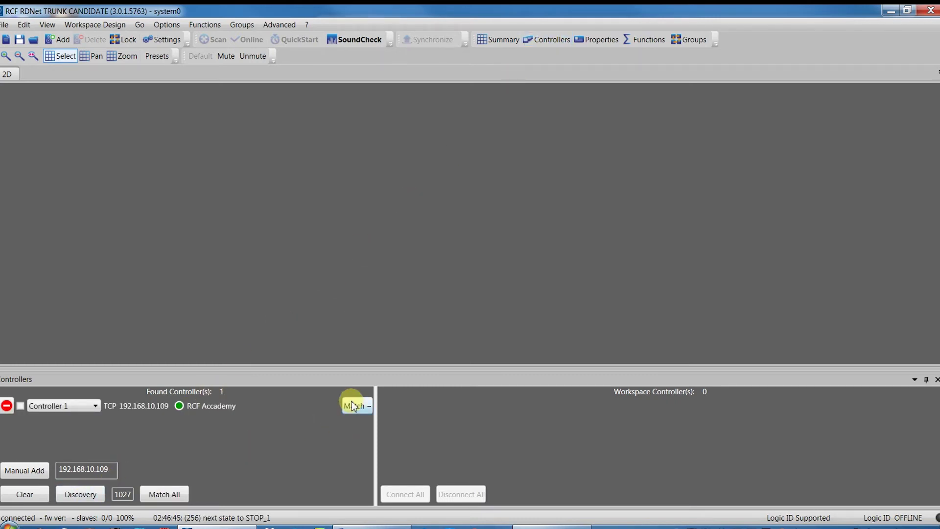
{"action": "left_click", "coordinate": [353, 406]}
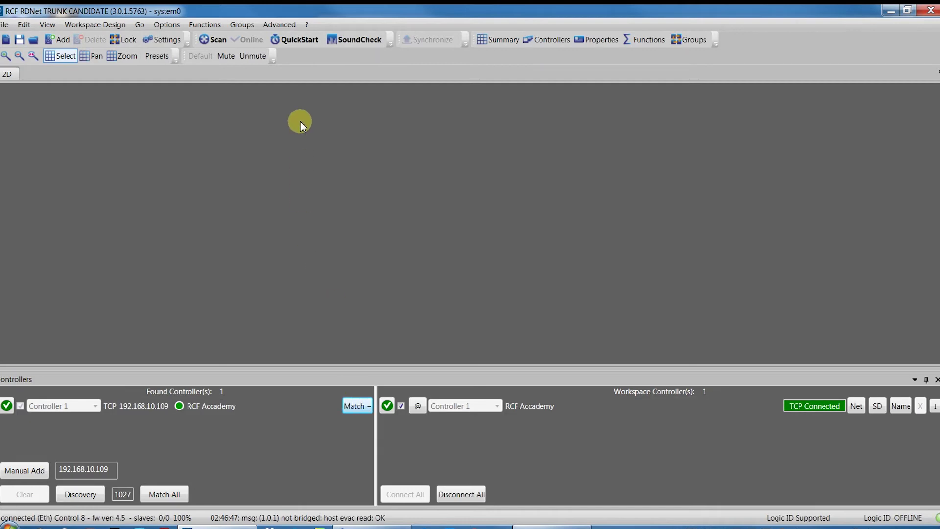
{"action": "left_click", "coordinate": [300, 39]}
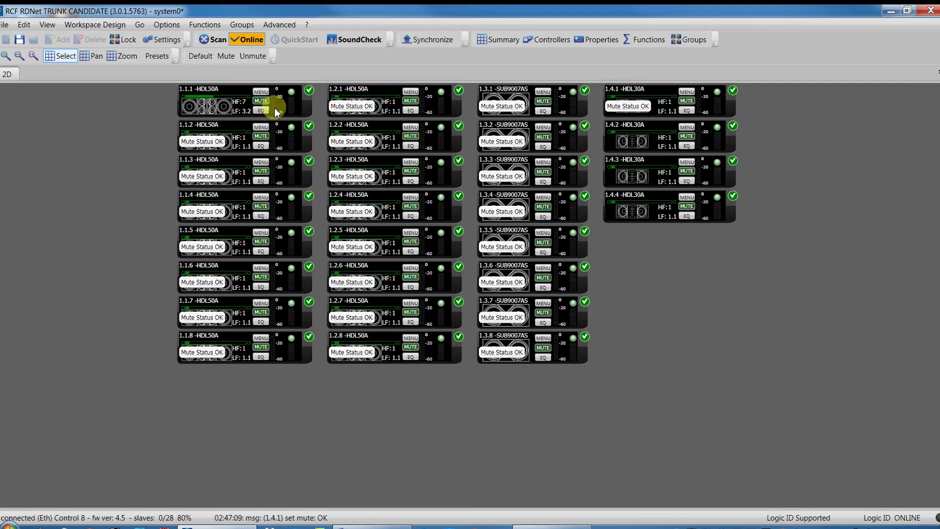
Move the eight 1.1 speakers to a left column and the eight 1.2 speakers to a right column
{"action": "left_click_drag", "start_coordinate": [317, 93], "coordinate": [234, 381]}
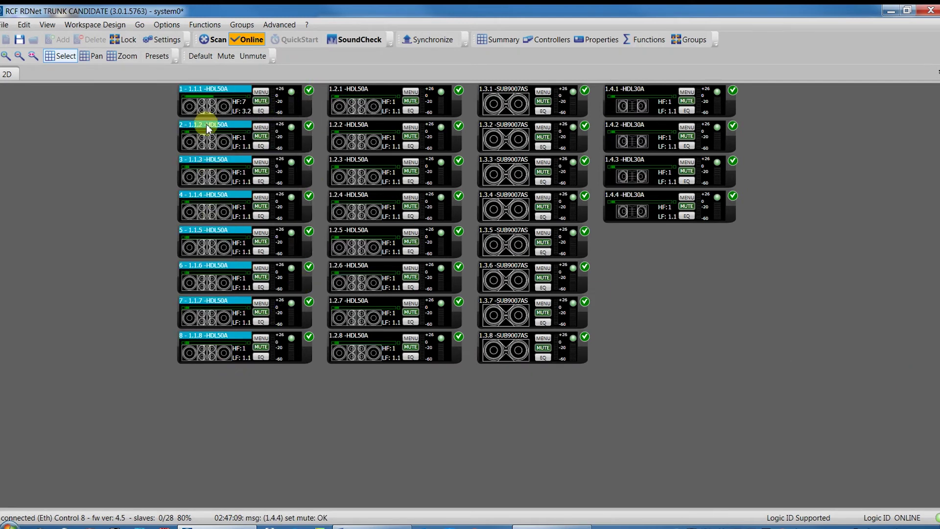
{"action": "left_click_drag", "start_coordinate": [216, 103], "coordinate": [77, 118]}
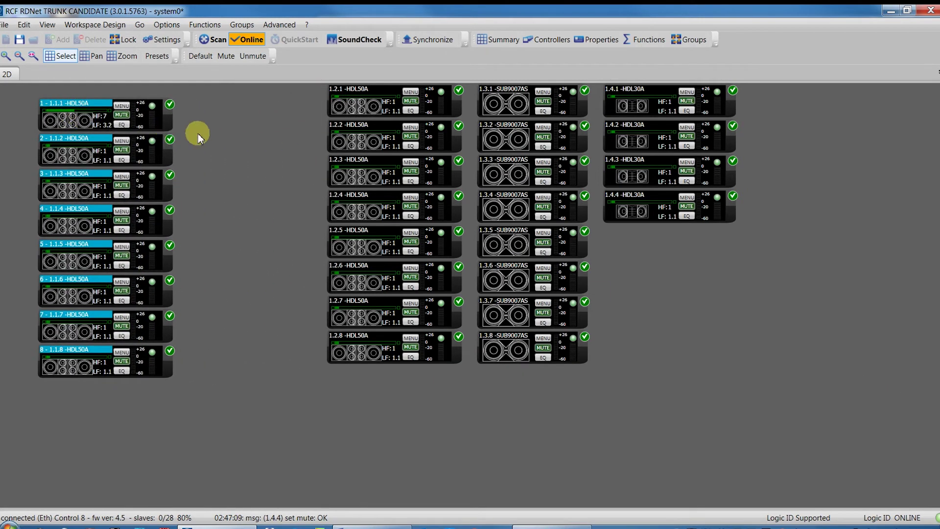
{"action": "left_click", "coordinate": [255, 128]}
{"action": "left_click", "coordinate": [463, 90]}
{"action": "left_click_drag", "start_coordinate": [428, 251], "coordinate": [377, 372]}
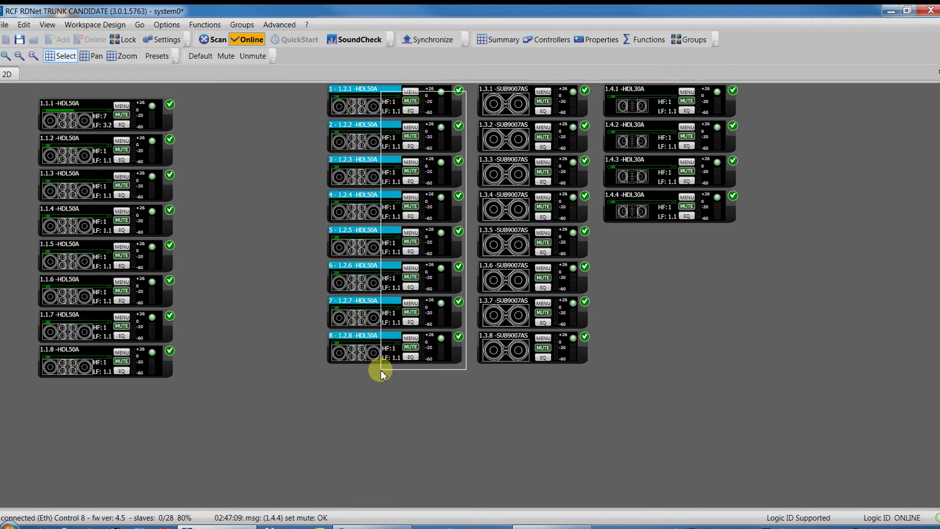
{"action": "left_click_drag", "start_coordinate": [437, 103], "coordinate": [808, 129]}
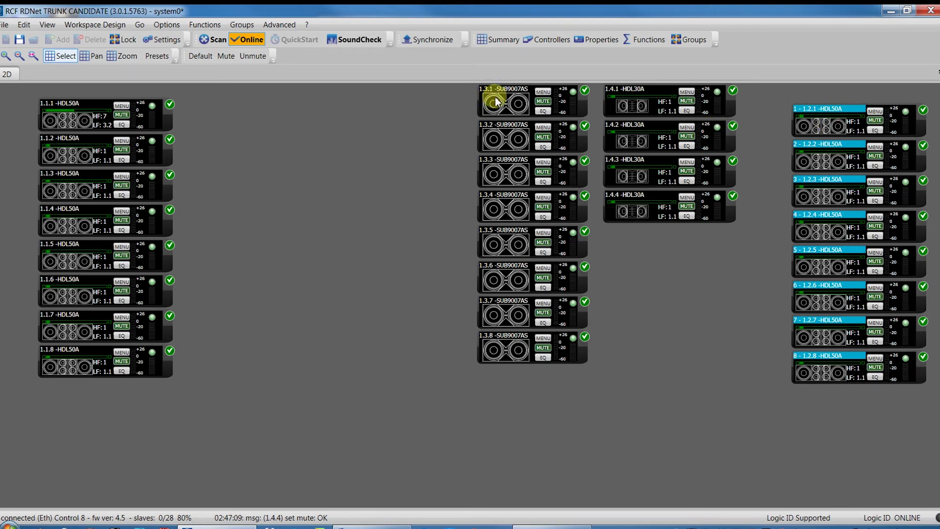
Line up subs 1.3.1 through 1.3.8 in a bottom row and shift the row down-left
{"action": "left_click_drag", "start_coordinate": [497, 94], "coordinate": [74, 447]}
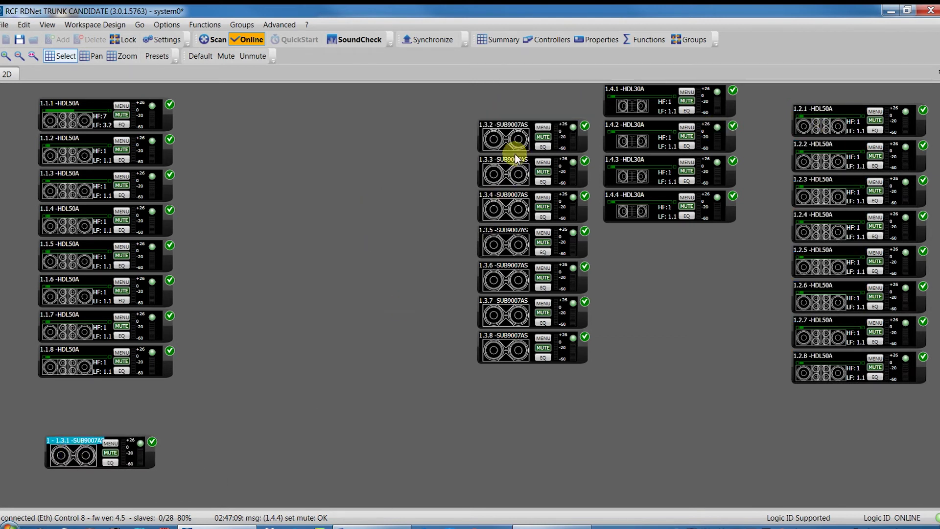
{"action": "left_click_drag", "start_coordinate": [506, 130], "coordinate": [188, 446]}
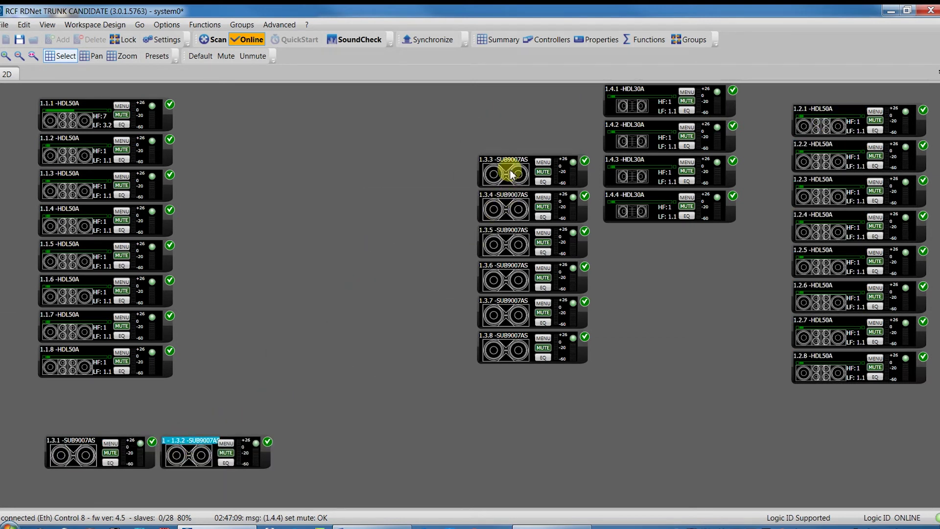
{"action": "left_click_drag", "start_coordinate": [510, 170], "coordinate": [306, 446]}
{"action": "left_click_drag", "start_coordinate": [506, 217], "coordinate": [420, 463]}
{"action": "left_click_drag", "start_coordinate": [518, 243], "coordinate": [542, 449]}
{"action": "left_click_drag", "start_coordinate": [516, 273], "coordinate": [675, 470]}
{"action": "left_click_drag", "start_coordinate": [520, 310], "coordinate": [754, 460]}
{"action": "scroll", "coordinate": [454, 269], "scroll_direction": "down", "scroll_amount": 2}
{"action": "scroll", "coordinate": [454, 269], "scroll_direction": "down", "scroll_amount": 1}
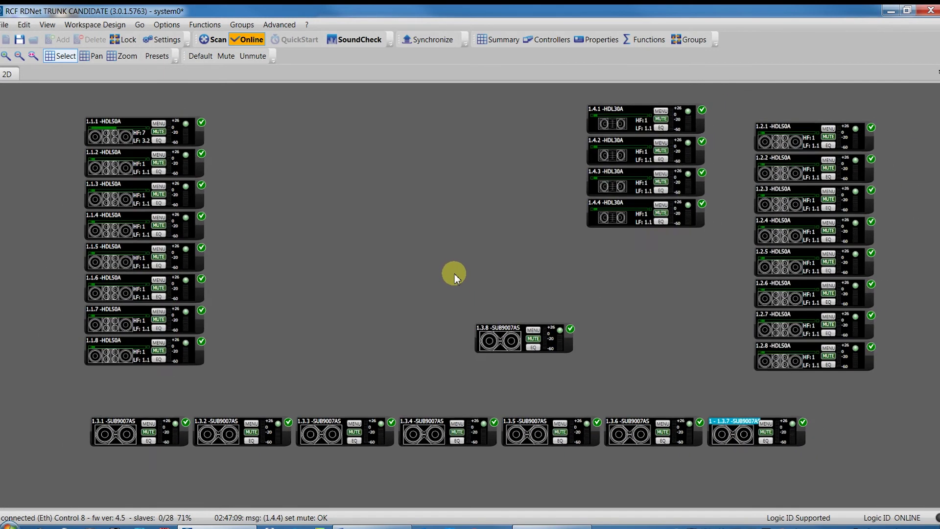
{"action": "left_click_drag", "start_coordinate": [511, 344], "coordinate": [845, 427]}
{"action": "left_click_drag", "start_coordinate": [909, 400], "coordinate": [146, 464]}
{"action": "left_click_drag", "start_coordinate": [130, 431], "coordinate": [124, 466]}
{"action": "left_click", "coordinate": [242, 372]}
Place HDL30A units 1.4.1–1.4.4 in a row just above the subs
{"action": "left_click_drag", "start_coordinate": [595, 130], "coordinate": [168, 423]}
{"action": "left_click_drag", "start_coordinate": [593, 161], "coordinate": [362, 431]}
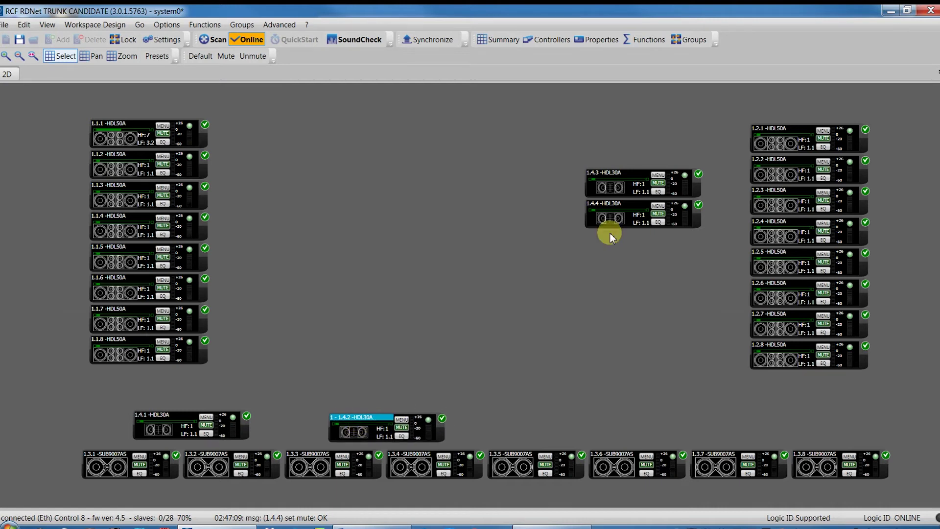
{"action": "left_click_drag", "start_coordinate": [615, 193], "coordinate": [568, 428]}
{"action": "left_click_drag", "start_coordinate": [623, 208], "coordinate": [774, 424]}
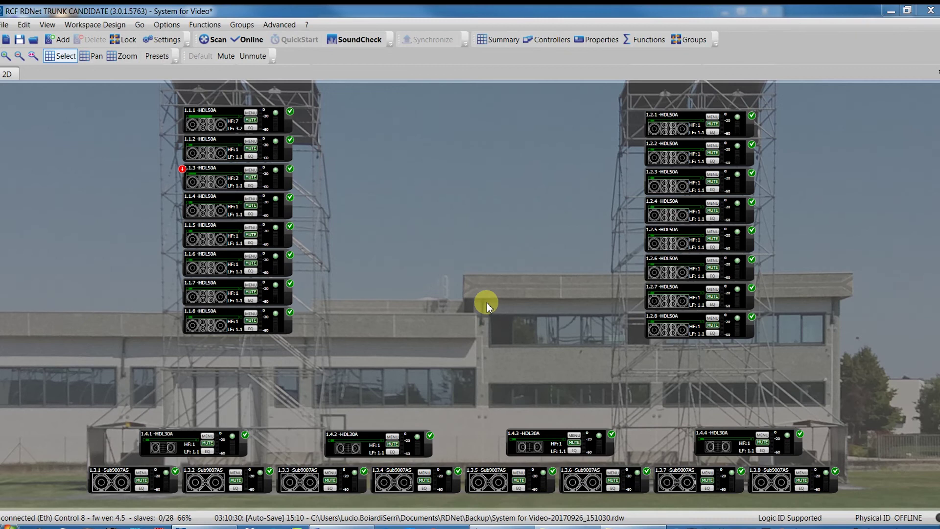
Scan the system to save logic IDs and inspect speaker 1.1.3's new-firmware warning
{"action": "left_click", "coordinate": [217, 40]}
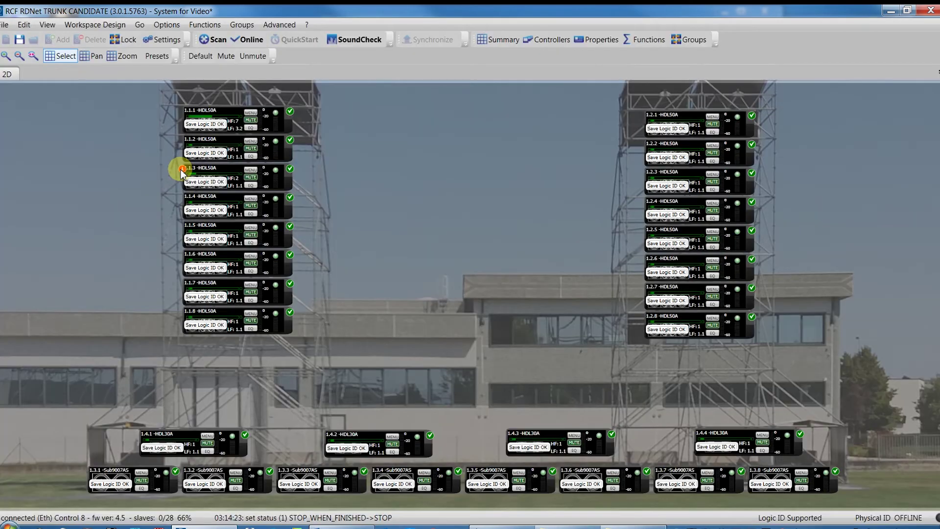
{"action": "mouse_move", "coordinate": [181, 171]}
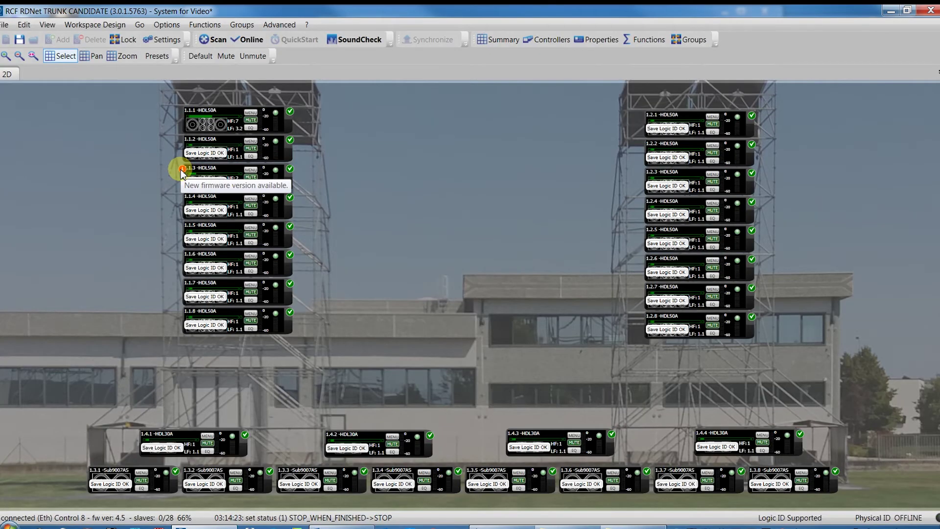
{"action": "scroll", "coordinate": [181, 172], "scroll_direction": "up", "scroll_amount": 1}
{"action": "scroll", "coordinate": [180, 172], "scroll_direction": "up", "scroll_amount": 10}
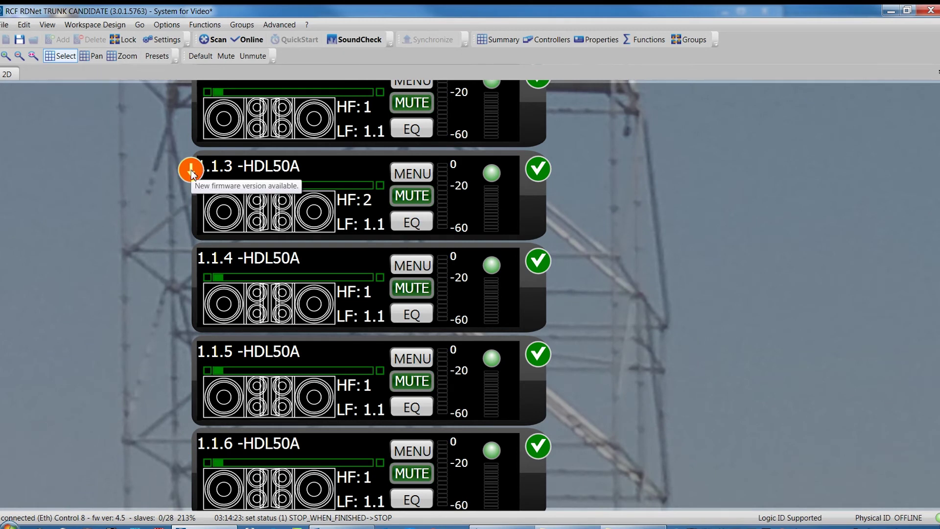
{"action": "scroll", "coordinate": [191, 174], "scroll_direction": "down", "scroll_amount": 4}
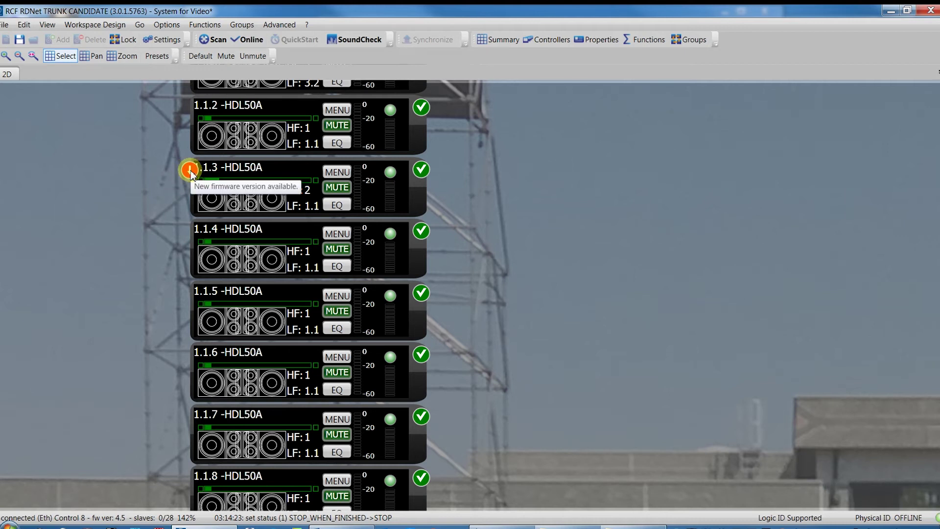
Load firmware file RDU00029BF from the HDL50A folder for speaker 1.1.3 via Advanced > Firmware Upgrade
{"action": "left_click", "coordinate": [277, 171]}
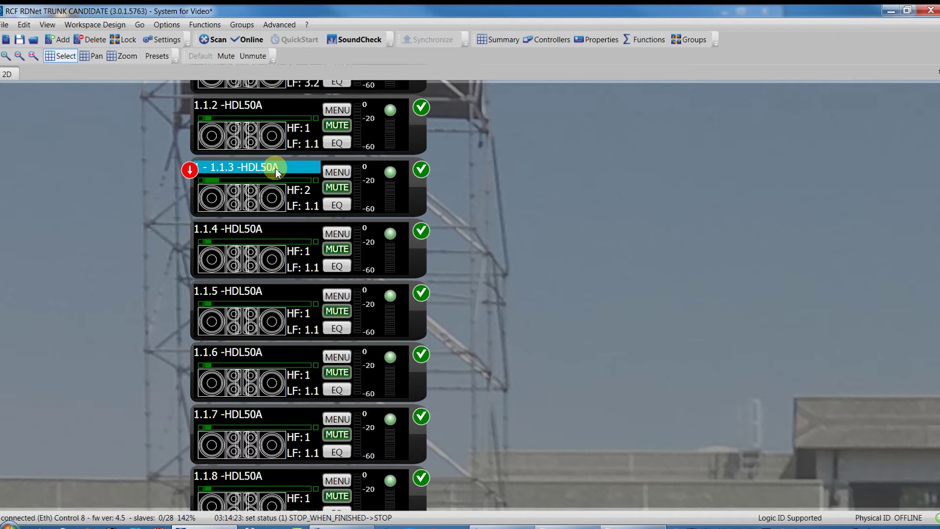
{"action": "left_click", "coordinate": [280, 25]}
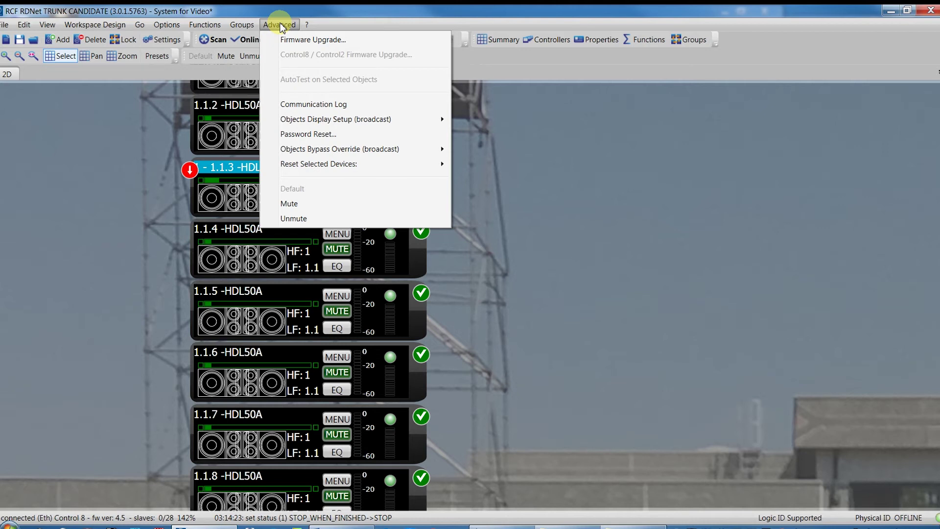
{"action": "mouse_move", "coordinate": [191, 172]}
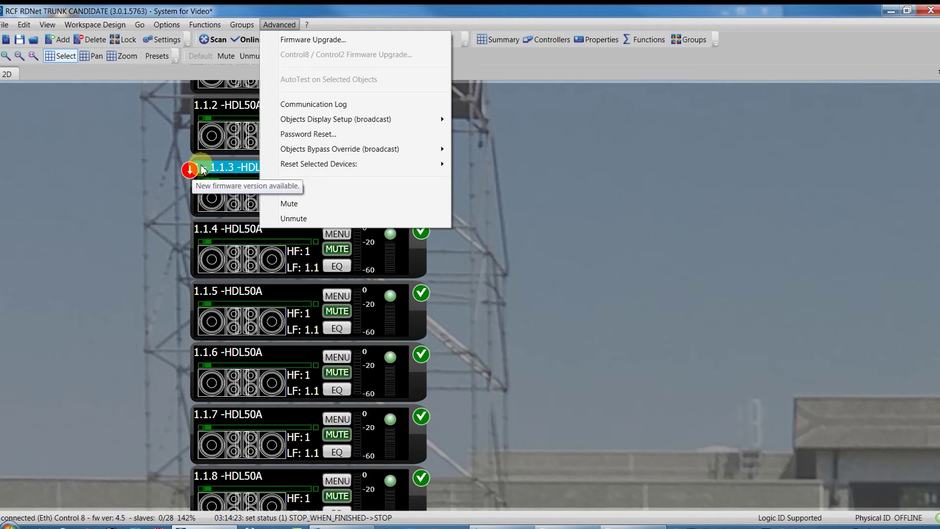
{"action": "left_click", "coordinate": [308, 41]}
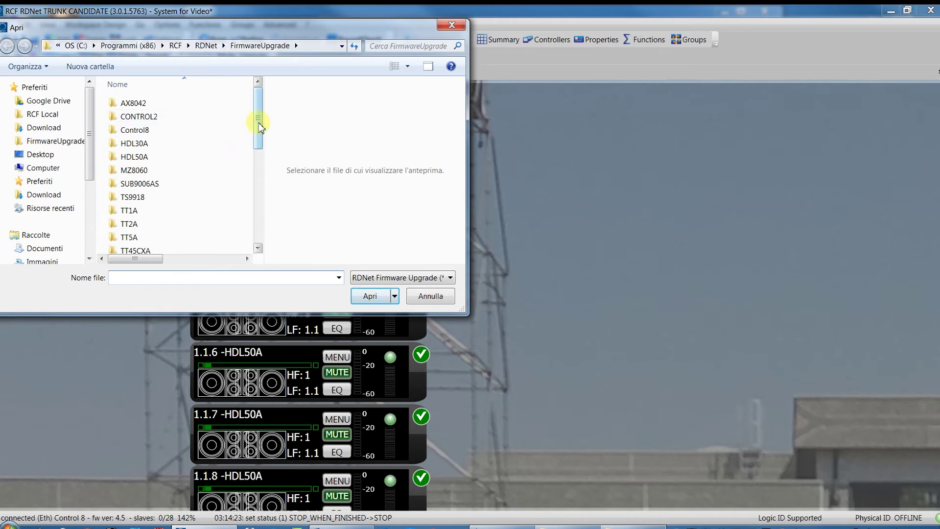
{"action": "left_click_drag", "start_coordinate": [256, 120], "coordinate": [256, 130]}
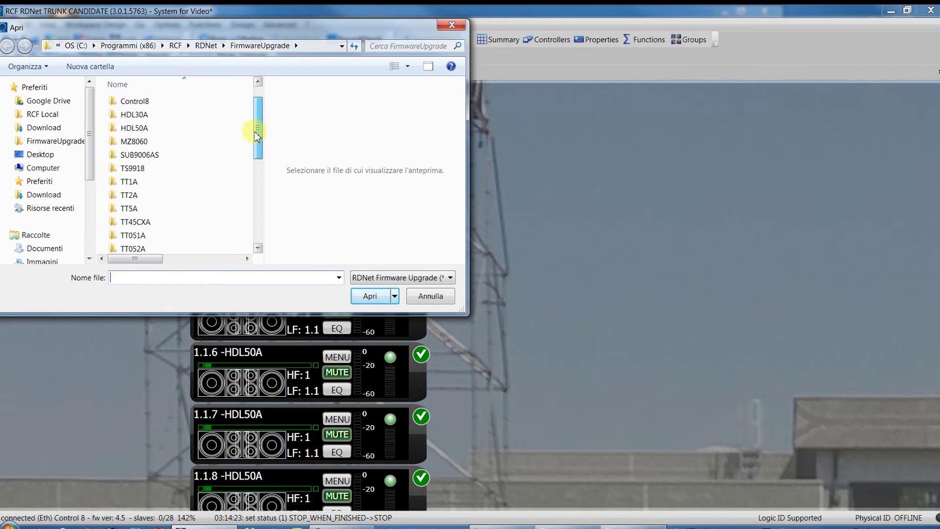
{"action": "double_click", "coordinate": [146, 129]}
{"action": "left_click", "coordinate": [136, 104]}
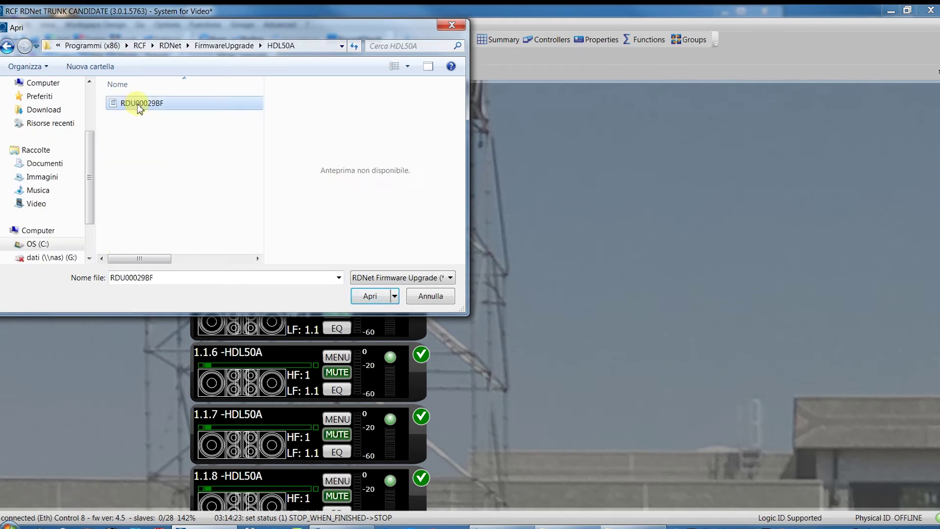
{"action": "left_click", "coordinate": [369, 297]}
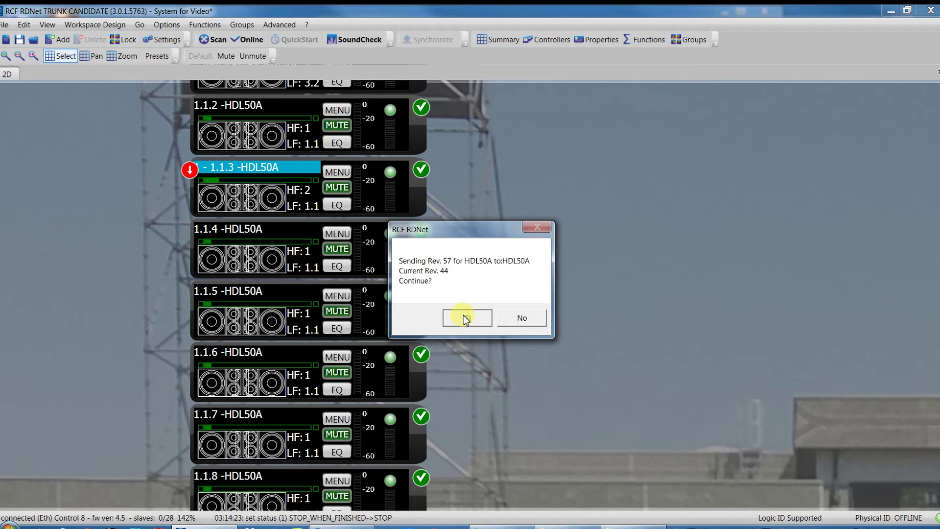
Confirm sending firmware Rev. 57 to speaker 1.1.3 and let the upload finish
{"action": "left_click", "coordinate": [465, 318]}
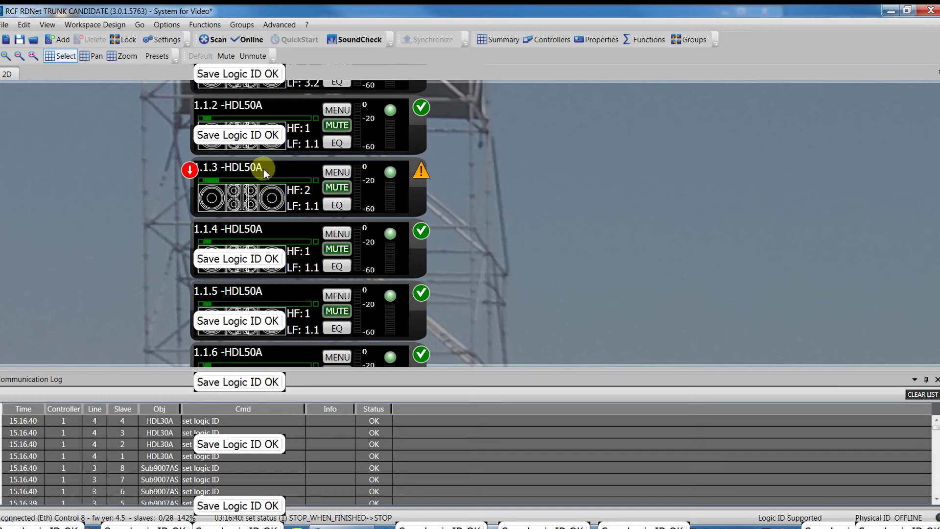
Switch speaker 1.1.3 to registered
{"action": "left_click", "coordinate": [263, 168]}
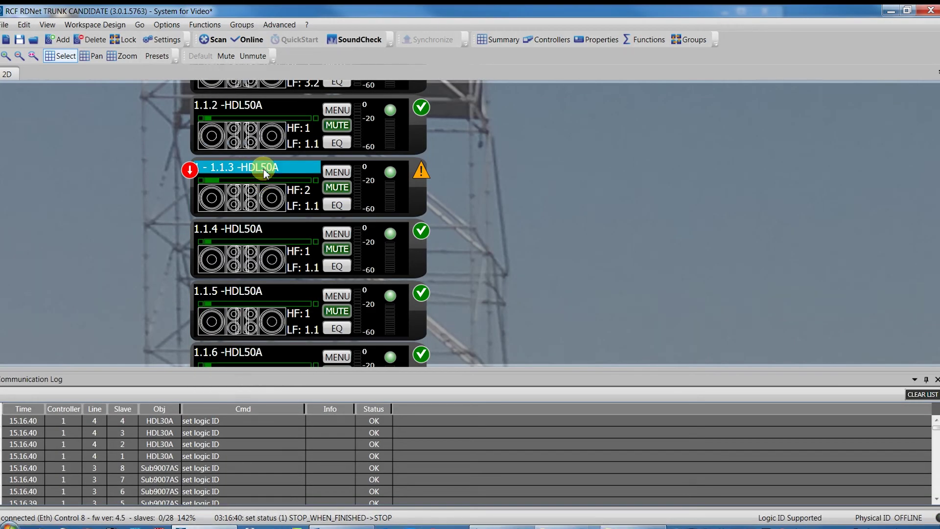
{"action": "right_click", "coordinate": [263, 168]}
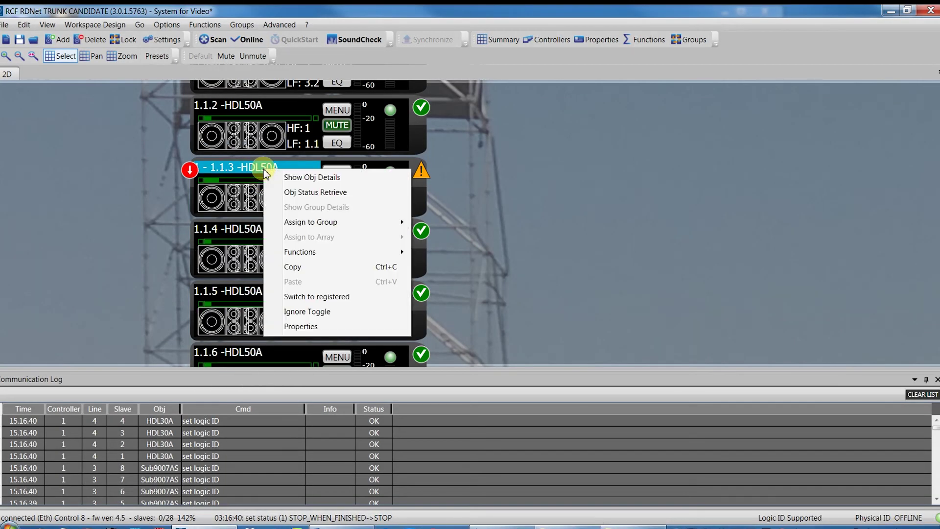
{"action": "left_click", "coordinate": [307, 297]}
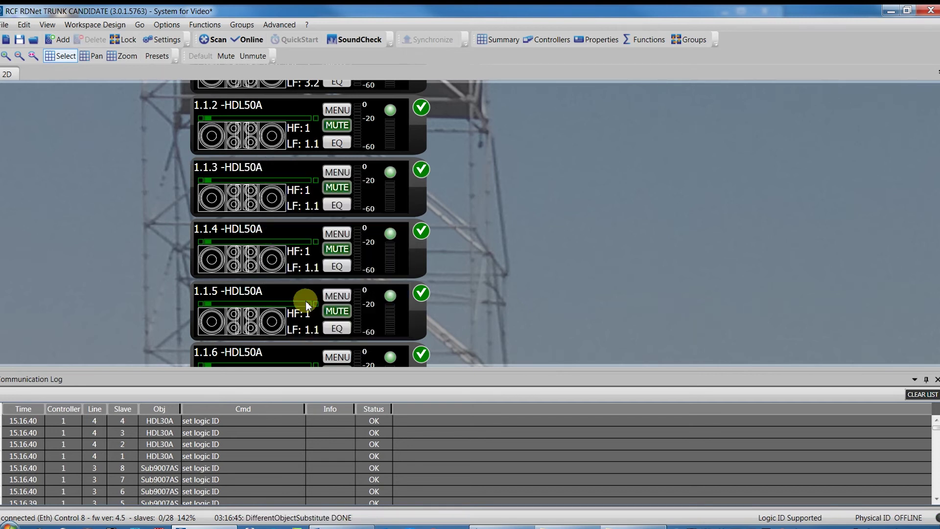
Check speaker 1.1.3's firmware revision in its detail window, then close it
{"action": "left_click", "coordinate": [239, 171]}
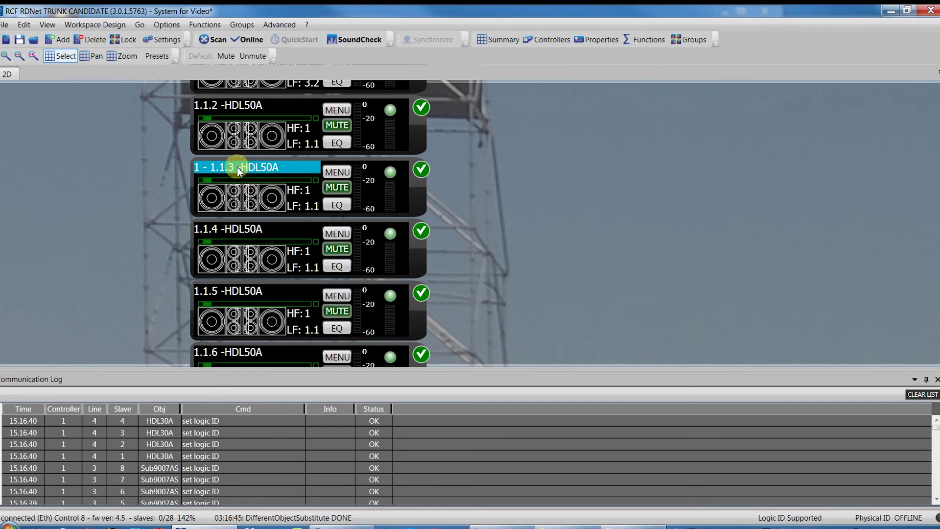
{"action": "double_click", "coordinate": [239, 171]}
{"action": "left_click_drag", "start_coordinate": [177, 71], "coordinate": [360, 24]}
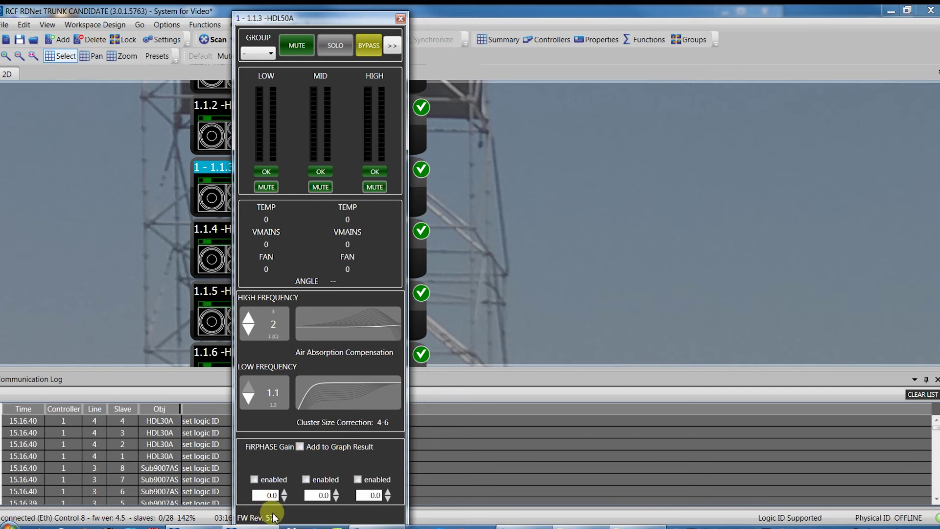
{"action": "left_click", "coordinate": [401, 19]}
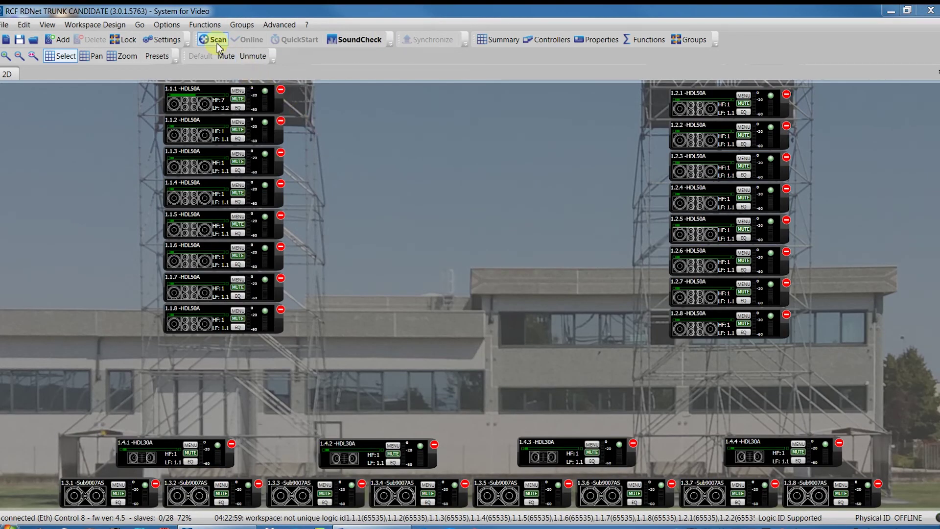
Rescan the network and take the workspace online with all 28 speakers
{"action": "left_click", "coordinate": [216, 43]}
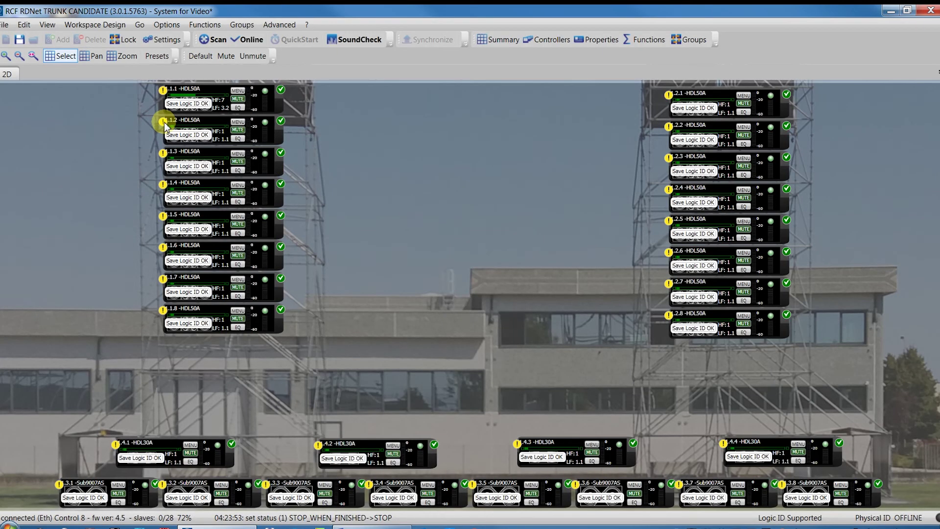
{"action": "mouse_move", "coordinate": [163, 154]}
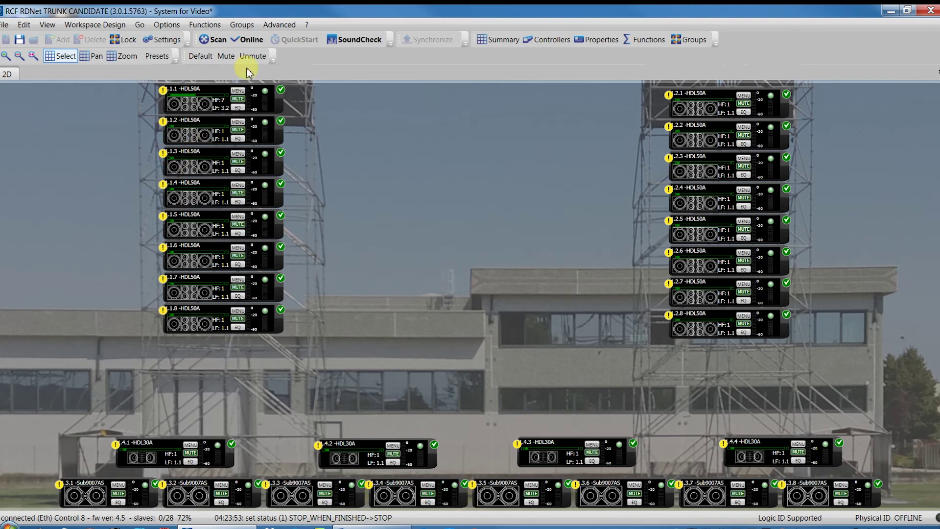
{"action": "left_click", "coordinate": [251, 40]}
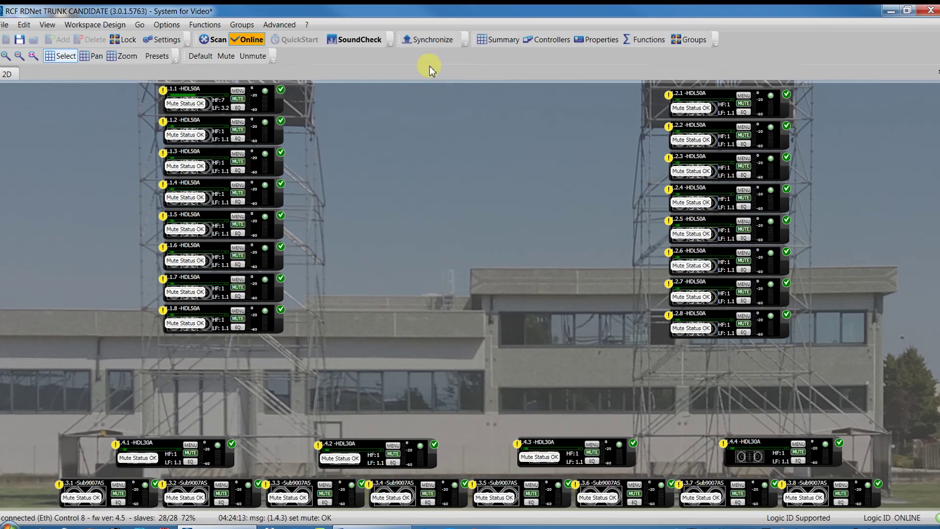
Synchronize EQ parameters to all speakers and select all 28 in the workspace
{"action": "left_click", "coordinate": [436, 42]}
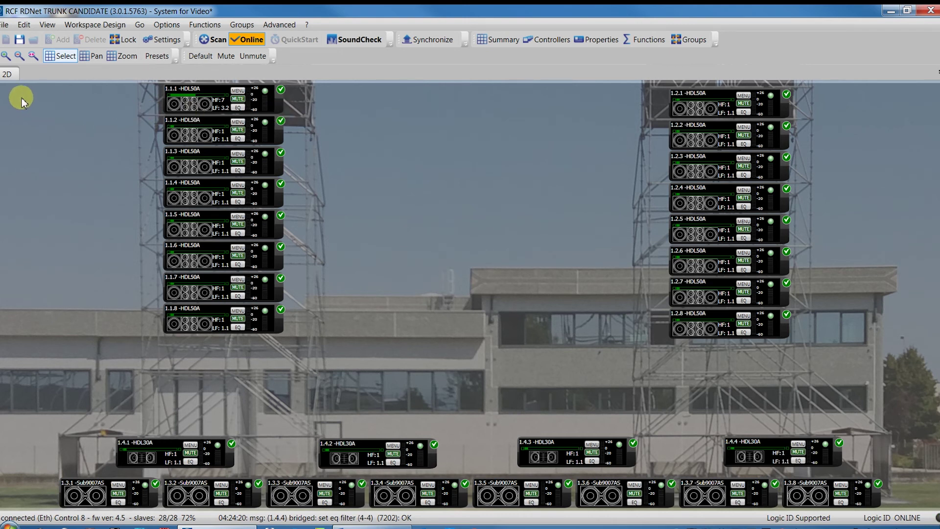
{"action": "left_click_drag", "start_coordinate": [40, 116], "coordinate": [903, 507]}
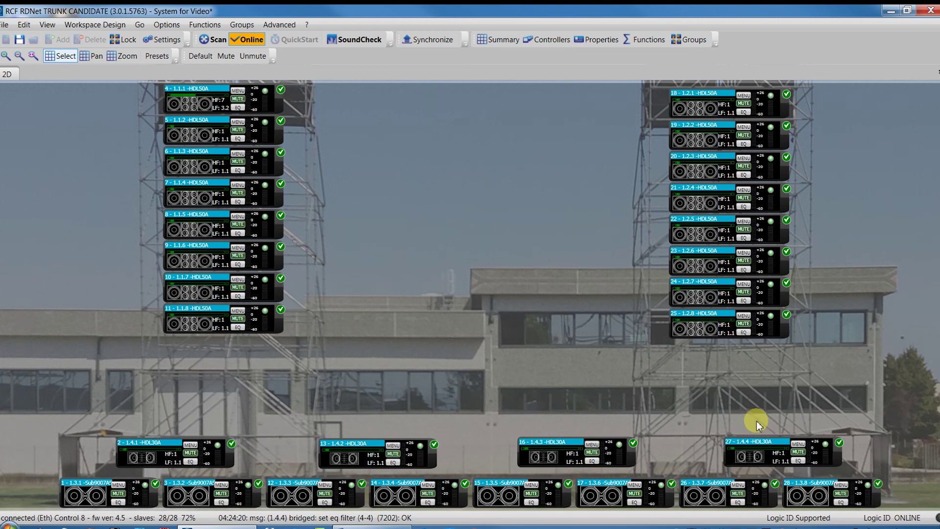
Send default values to all connected speakers via Default and Advanced > Default
{"action": "left_click", "coordinate": [199, 58]}
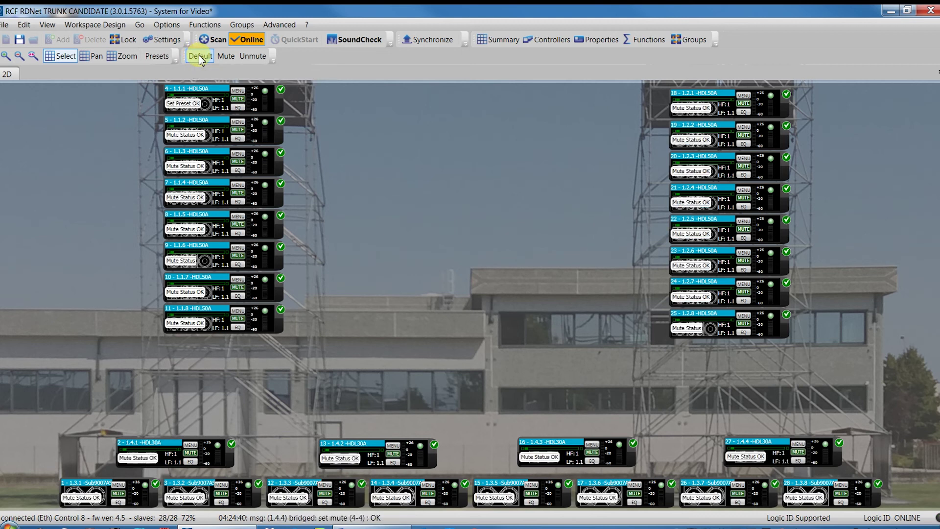
{"action": "left_click", "coordinate": [278, 25]}
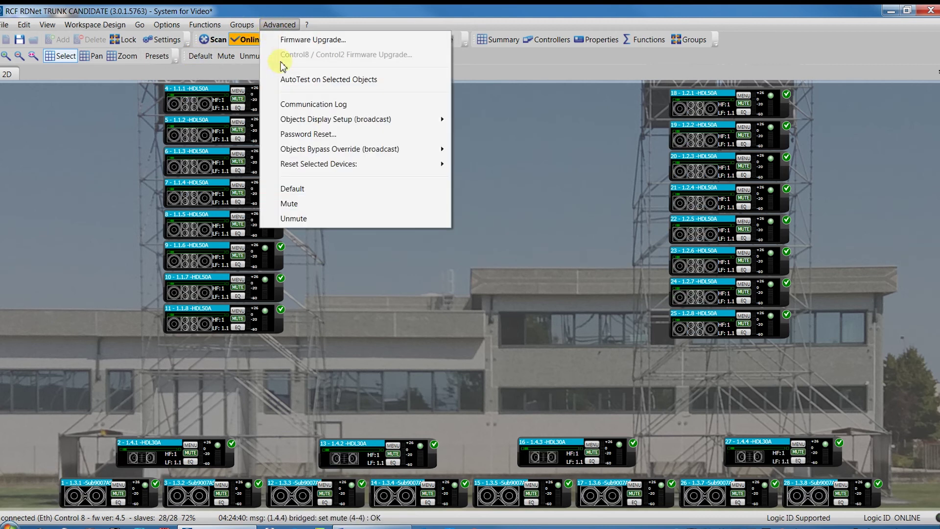
{"action": "left_click", "coordinate": [296, 188]}
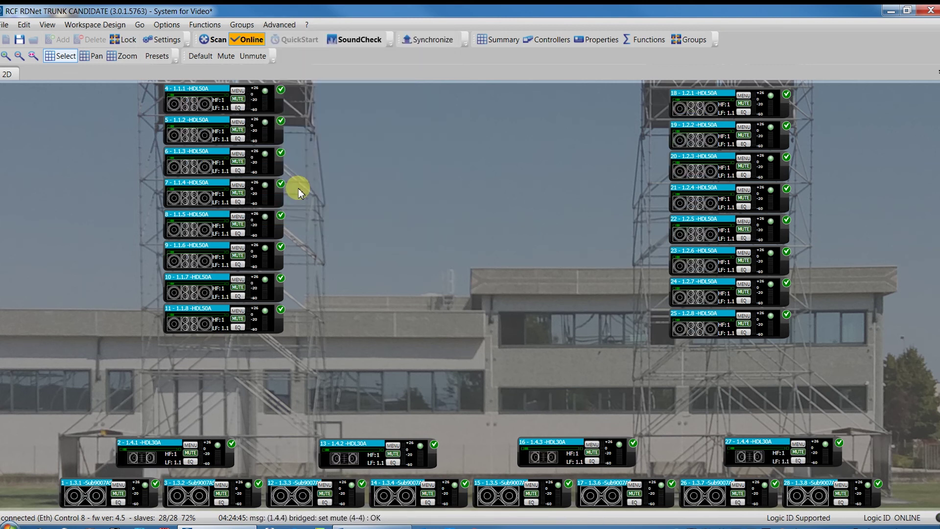
{"action": "left_click", "coordinate": [208, 61]}
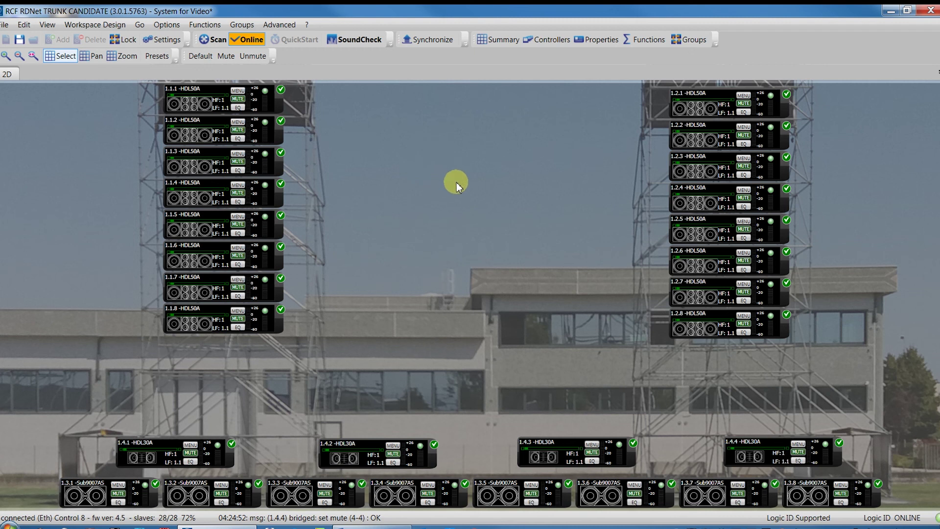
Check the Functions and Groups panels to confirm none are defined
{"action": "left_click", "coordinate": [645, 41]}
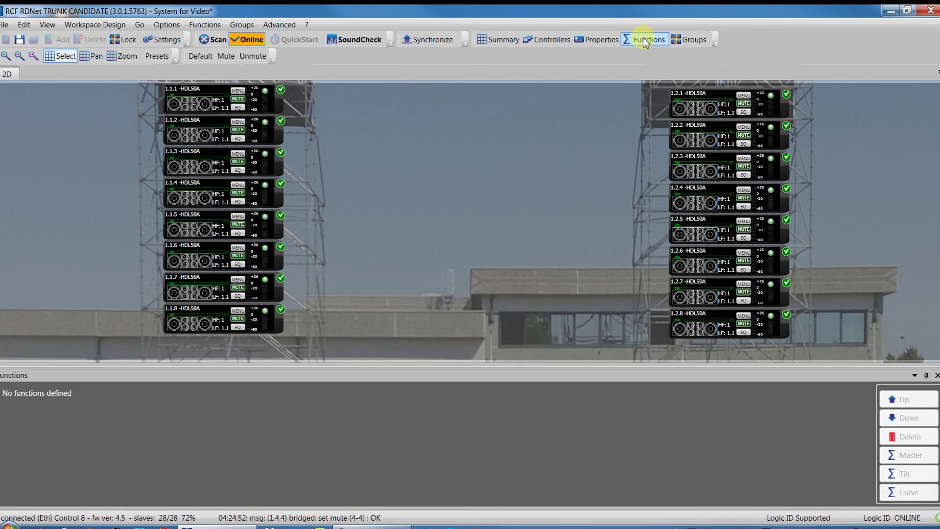
{"action": "left_click", "coordinate": [695, 41]}
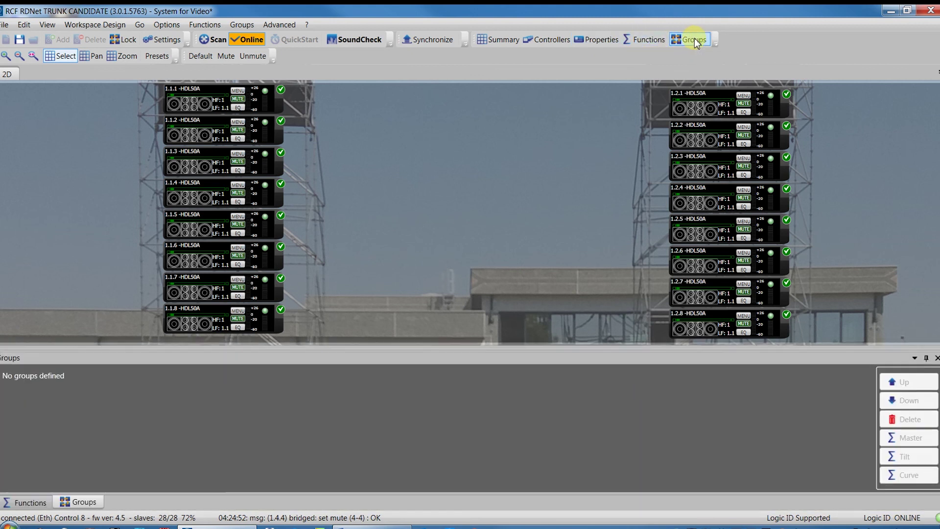
{"action": "left_click", "coordinate": [645, 41]}
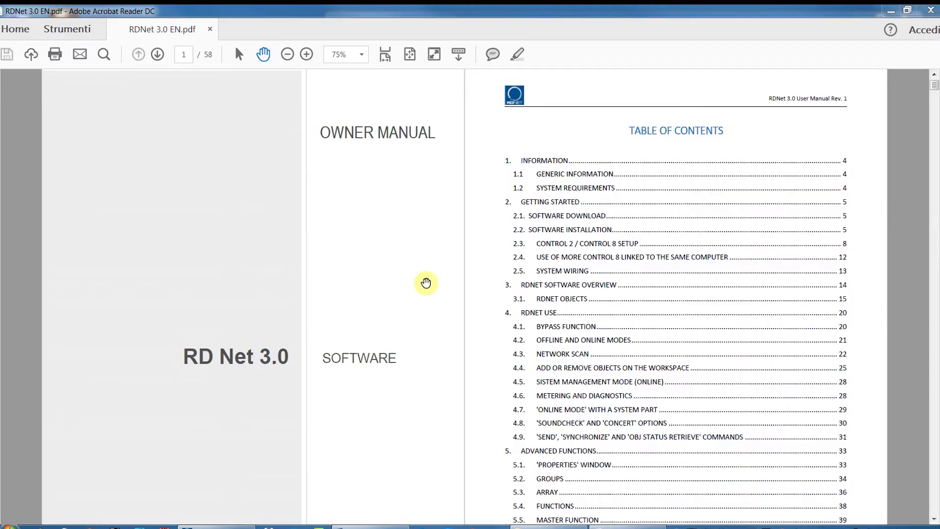
{"action": "scroll", "coordinate": [426, 283], "scroll_direction": "down", "scroll_amount": 2}
{"action": "scroll", "coordinate": [426, 283], "scroll_direction": "down", "scroll_amount": 10}
{"action": "scroll", "coordinate": [425, 285], "scroll_direction": "down", "scroll_amount": 3}
{"action": "scroll", "coordinate": [425, 285], "scroll_direction": "up", "scroll_amount": 2}
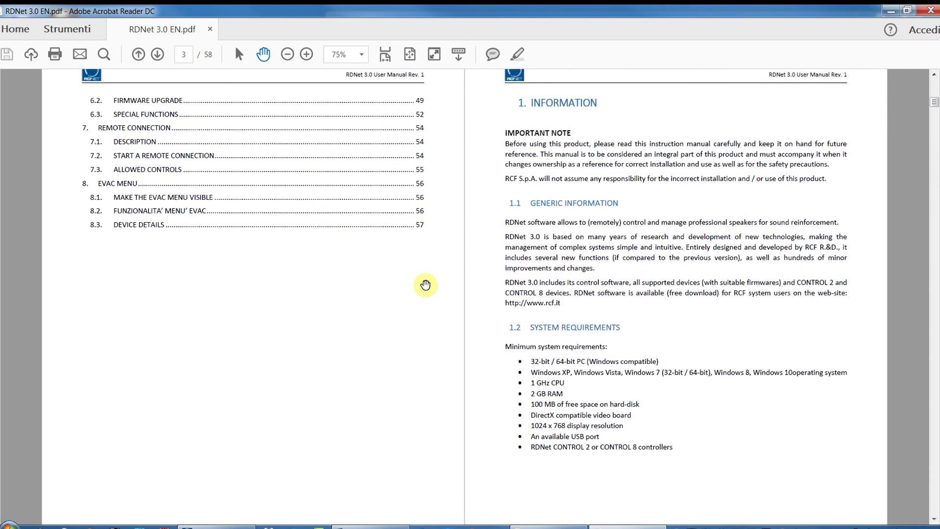
{"action": "scroll", "coordinate": [426, 285], "scroll_direction": "up", "scroll_amount": 10}
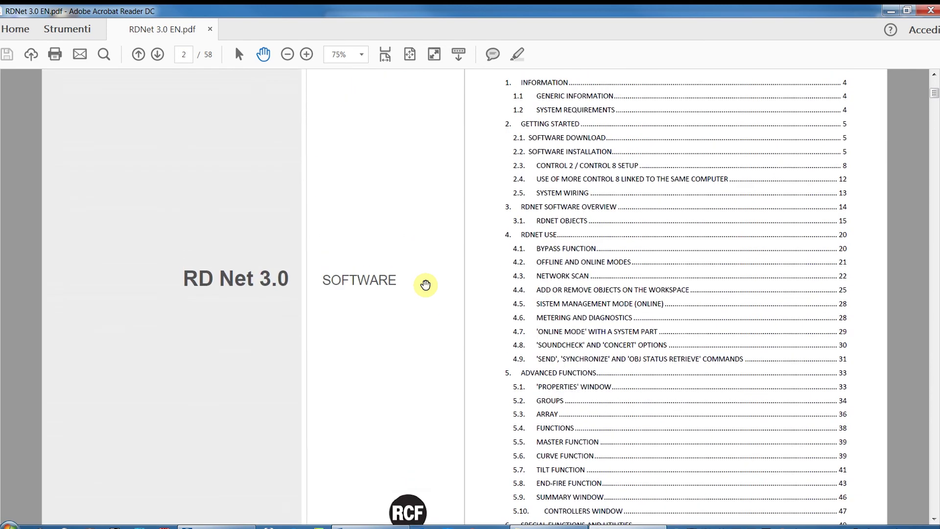
{"action": "scroll", "coordinate": [426, 285], "scroll_direction": "up", "scroll_amount": 2}
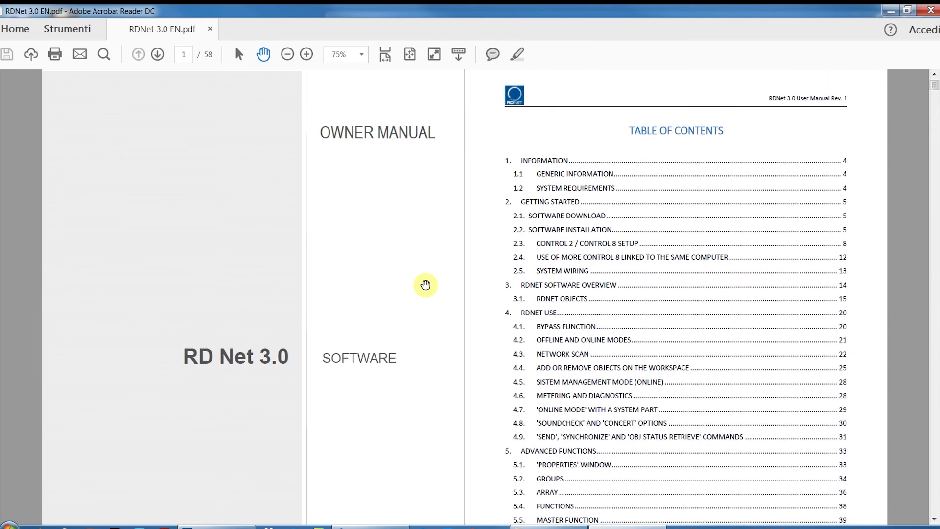